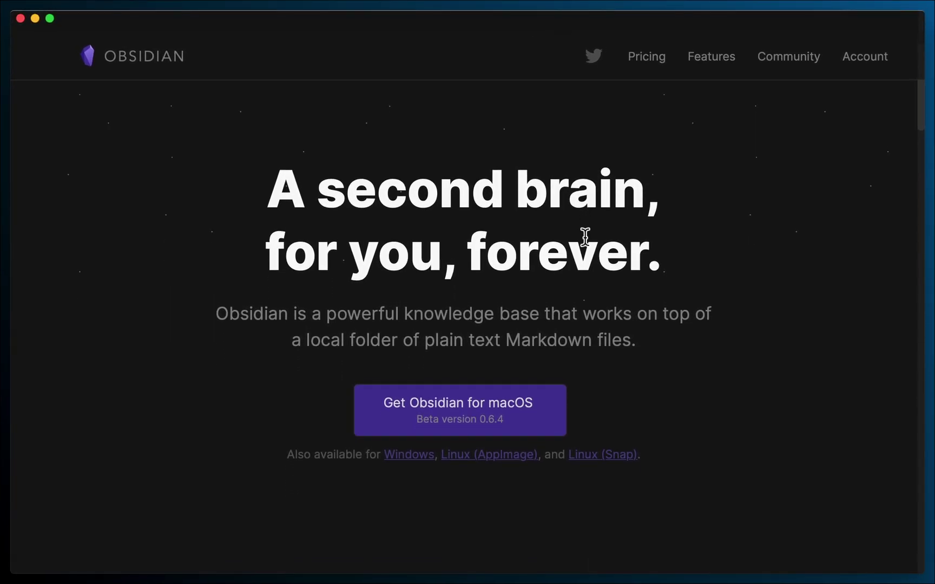
# - Draw a large frame rectangle across the OmniGraffle canvas
pyautogui.scroll(-5, 773, 262)
pyautogui.scroll(3, 772, 261)
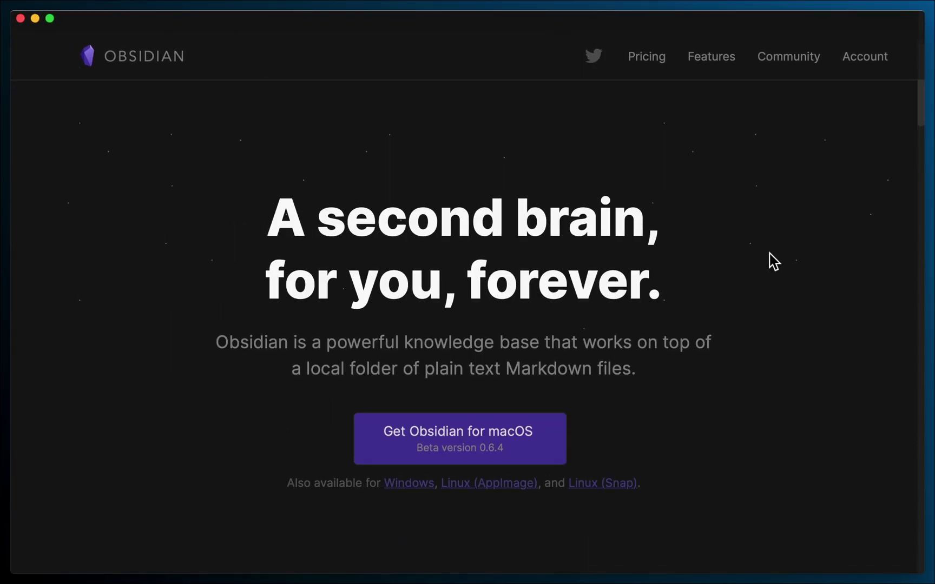
pyautogui.scroll(-6, 773, 261)
pyautogui.scroll(-4, 774, 262)
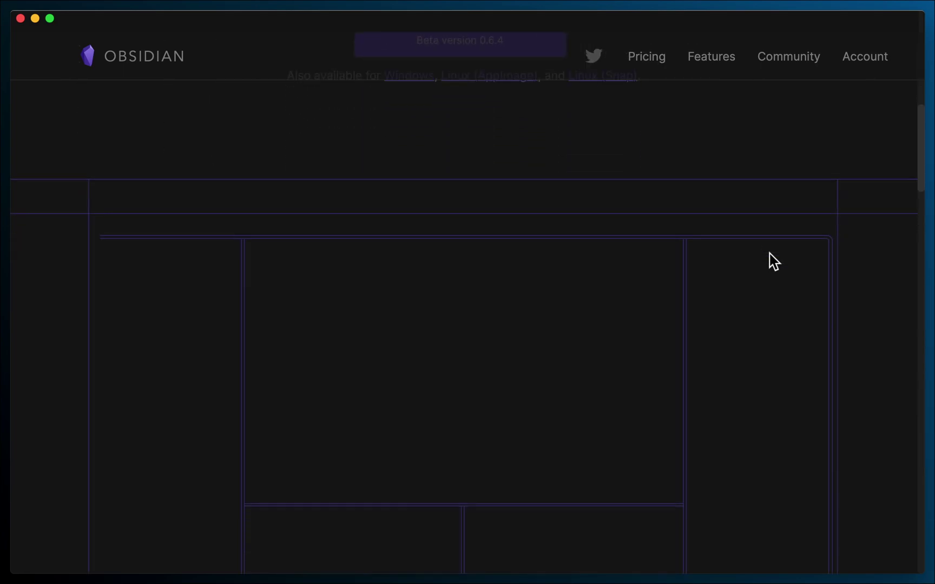
pyautogui.scroll(-4, 821, 277)
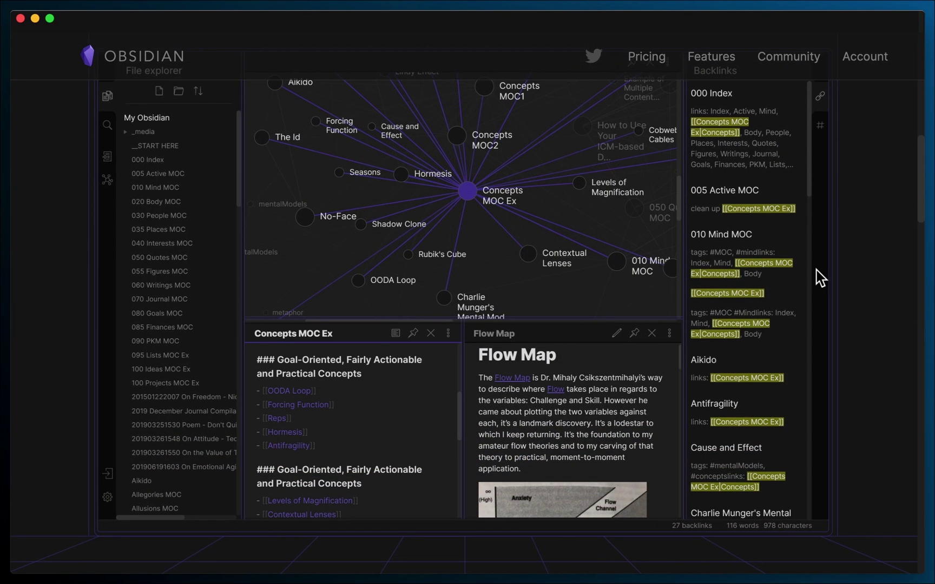
pyautogui.scroll(-8, 874, 386)
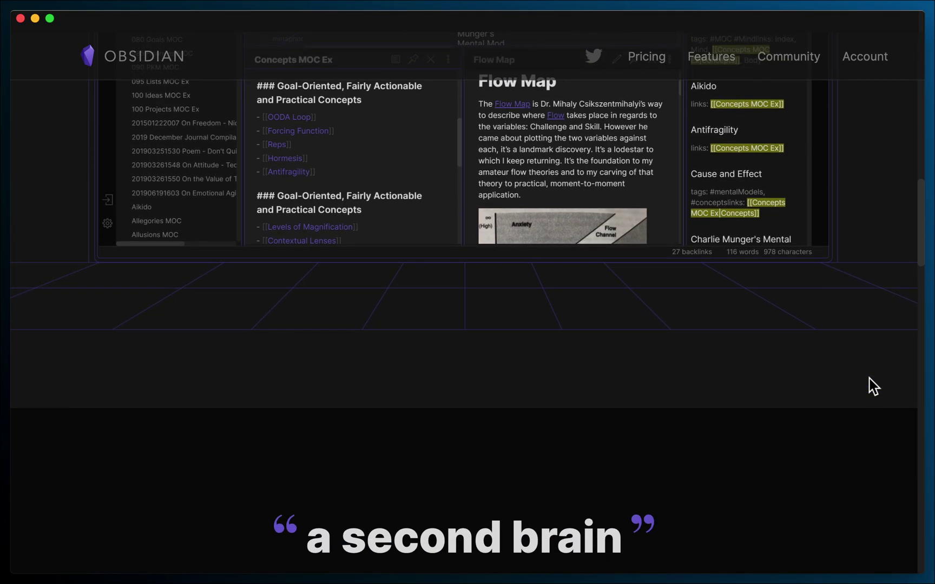
pyautogui.scroll(6, 874, 386)
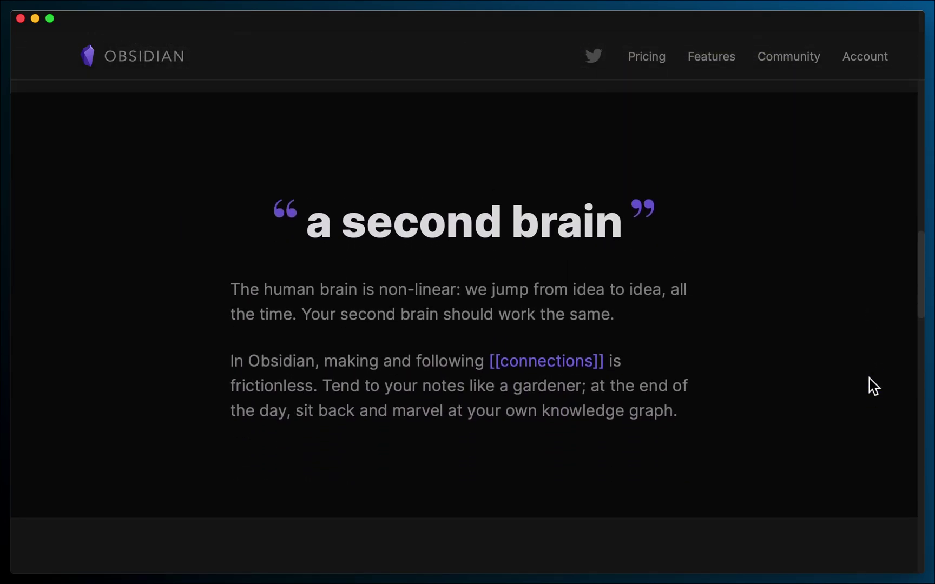
pyautogui.scroll(7, 873, 386)
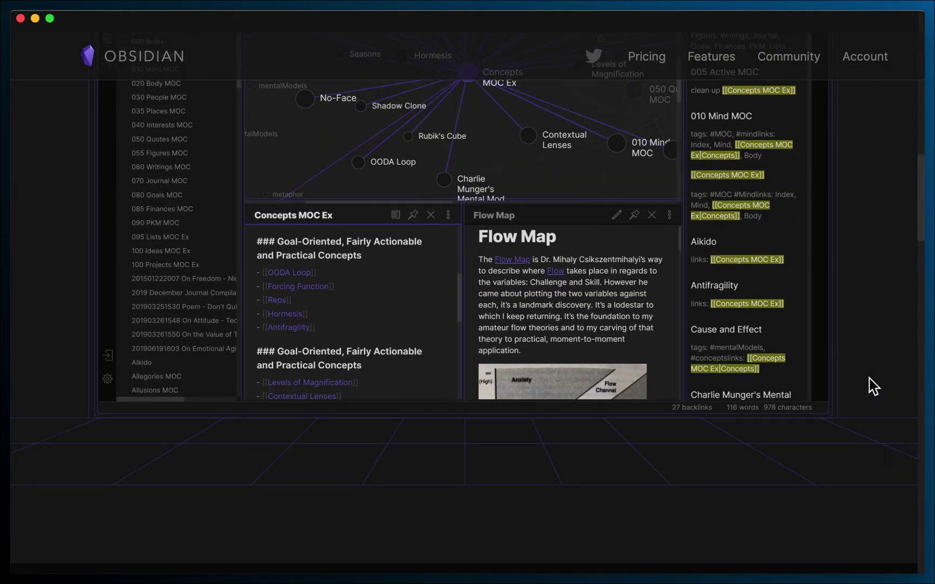
pyautogui.scroll(5, 874, 386)
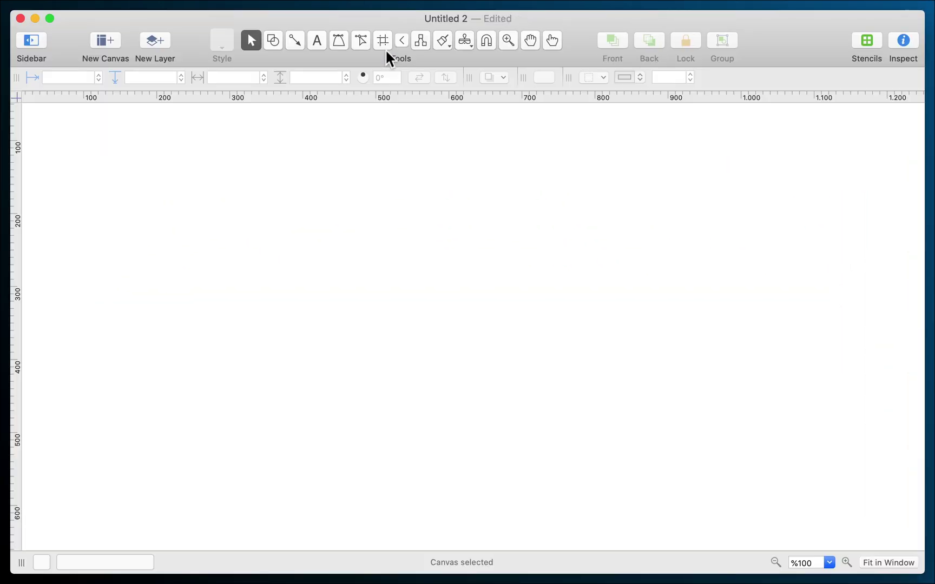
pyautogui.click(281, 45)
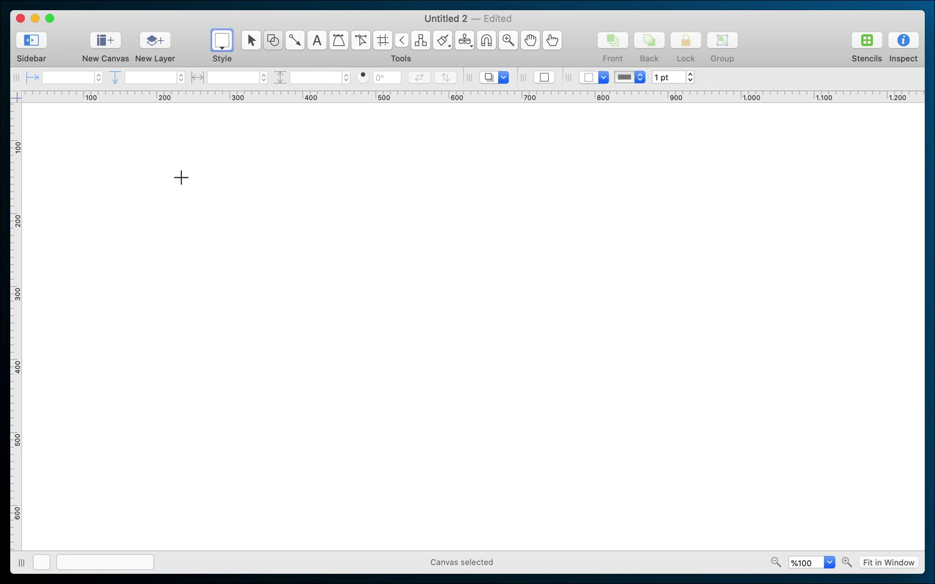
pyautogui.moveTo(163, 175); pyautogui.dragTo(683, 464)
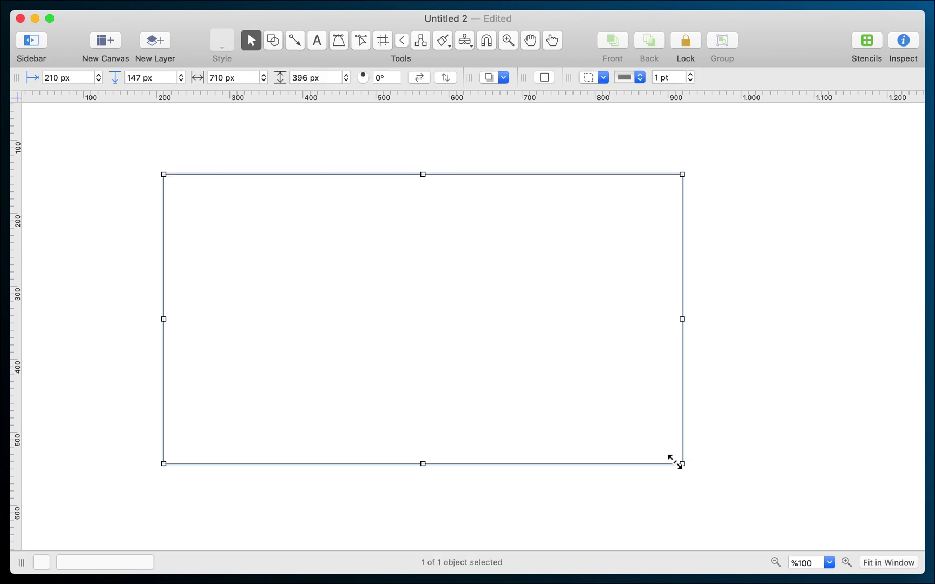
# - Draw boxes in the frame's upper left and lower right, with an arrow from the lower box to the upper-left one
pyautogui.click(273, 41)
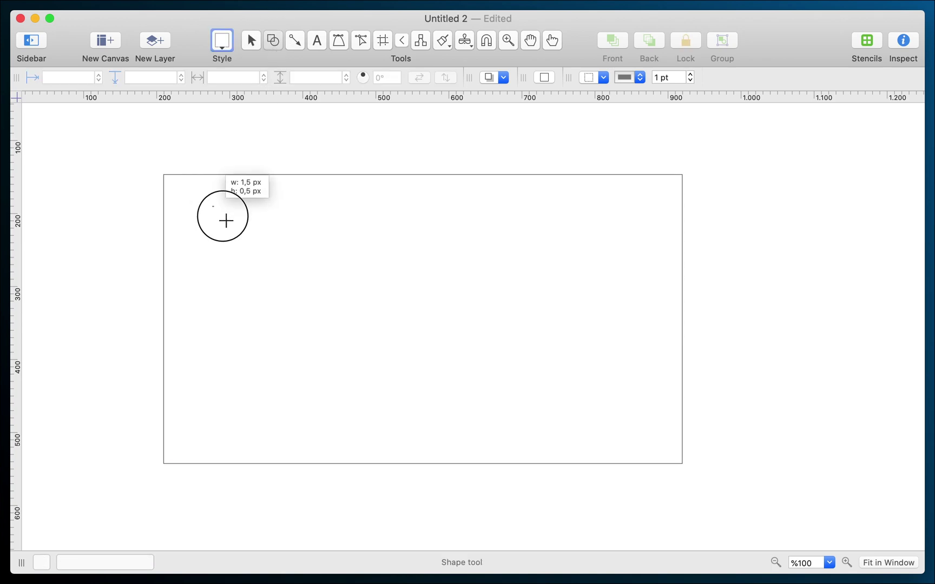
pyautogui.moveTo(213, 206); pyautogui.dragTo(290, 277)
pyautogui.press('s')
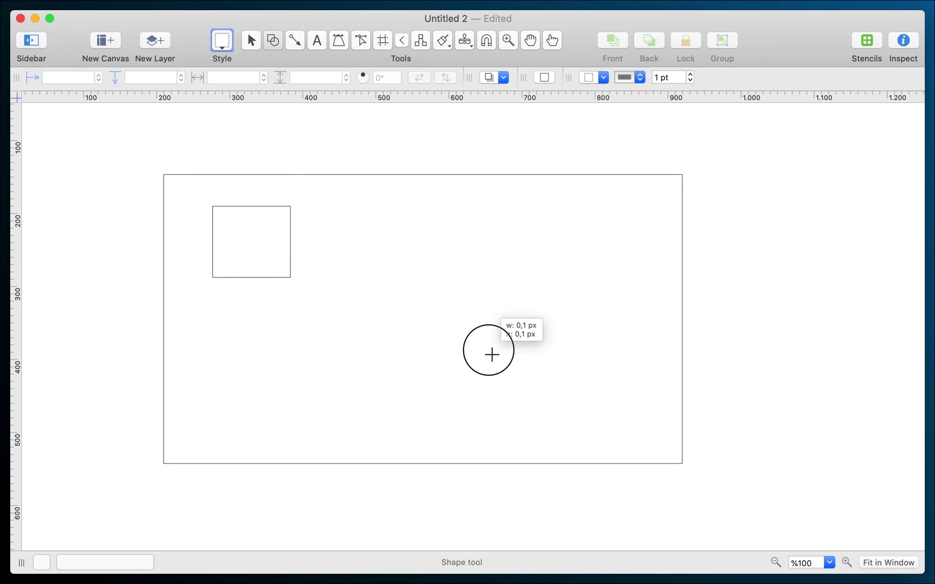
pyautogui.moveTo(488, 351); pyautogui.dragTo(585, 431)
pyautogui.click(299, 37)
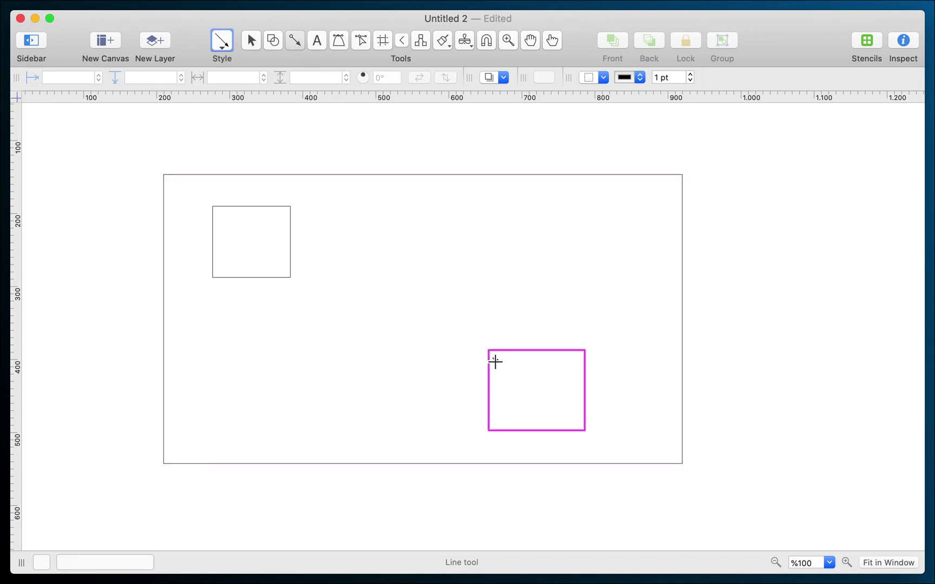
pyautogui.moveTo(495, 362); pyautogui.dragTo(293, 267)
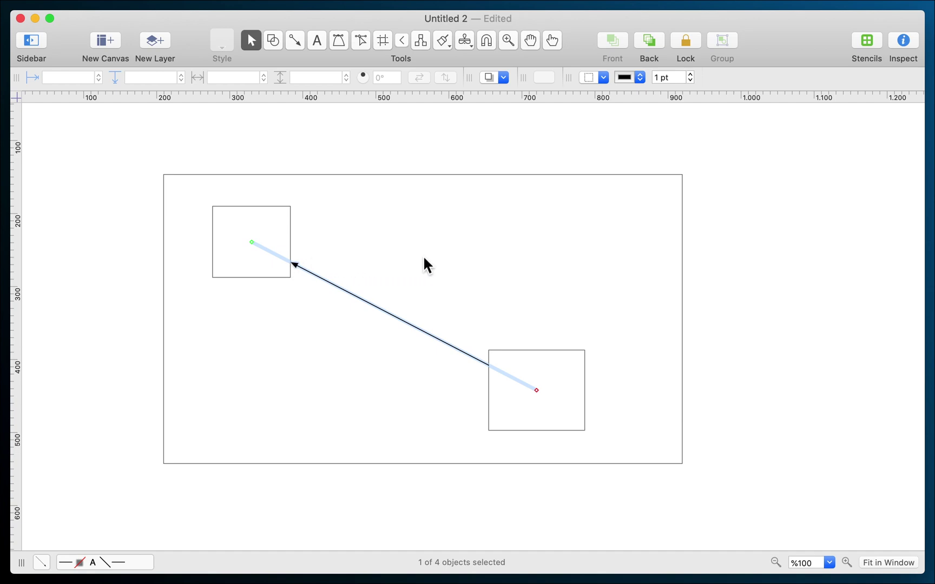
# - Add a third box in the frame's upper right, with an arrow starting from it
pyautogui.click(442, 258)
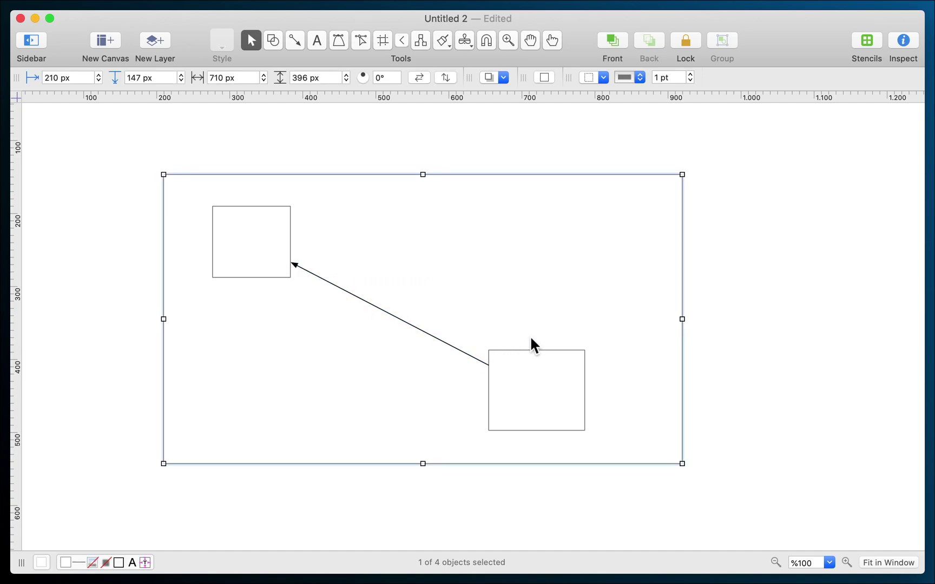
pyautogui.press('s')
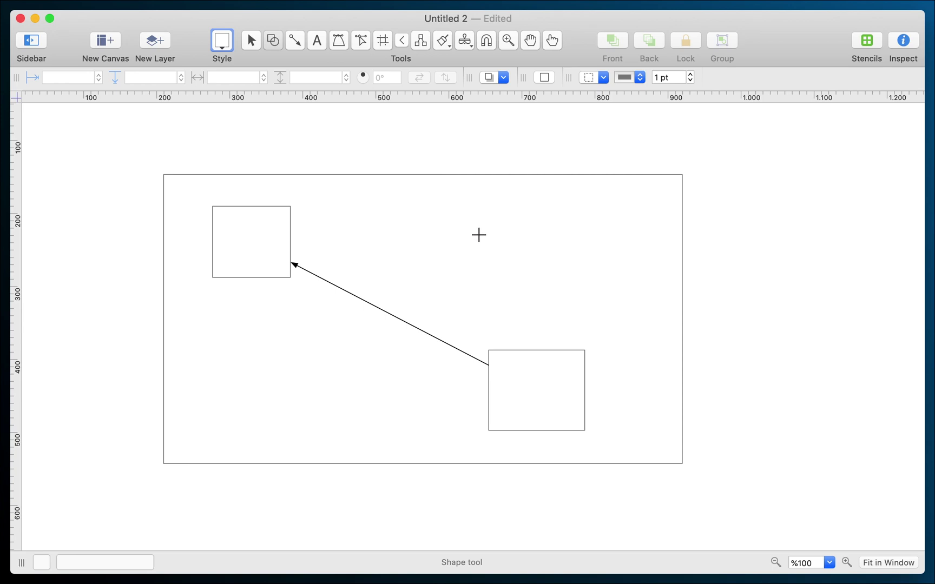
pyautogui.moveTo(496, 249); pyautogui.dragTo(554, 299)
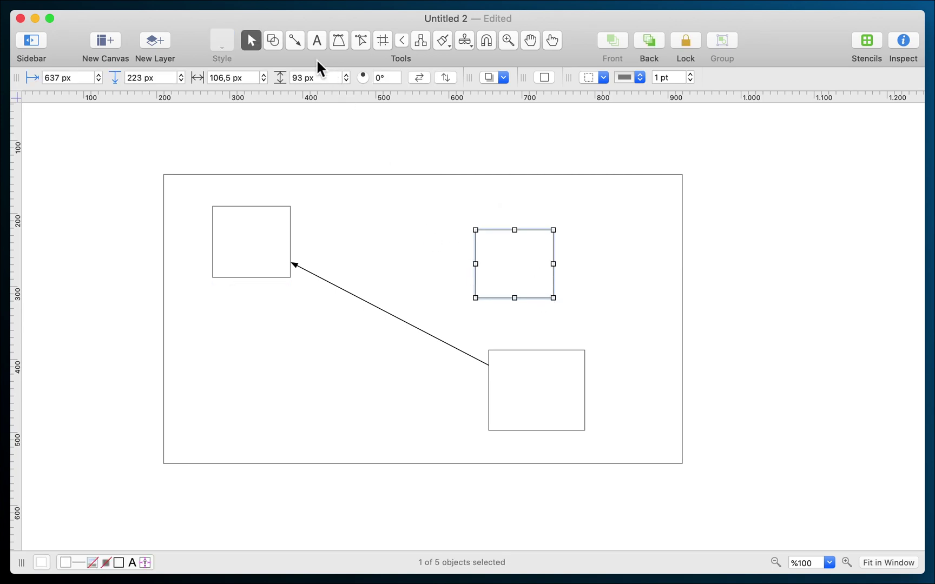
pyautogui.click(295, 41)
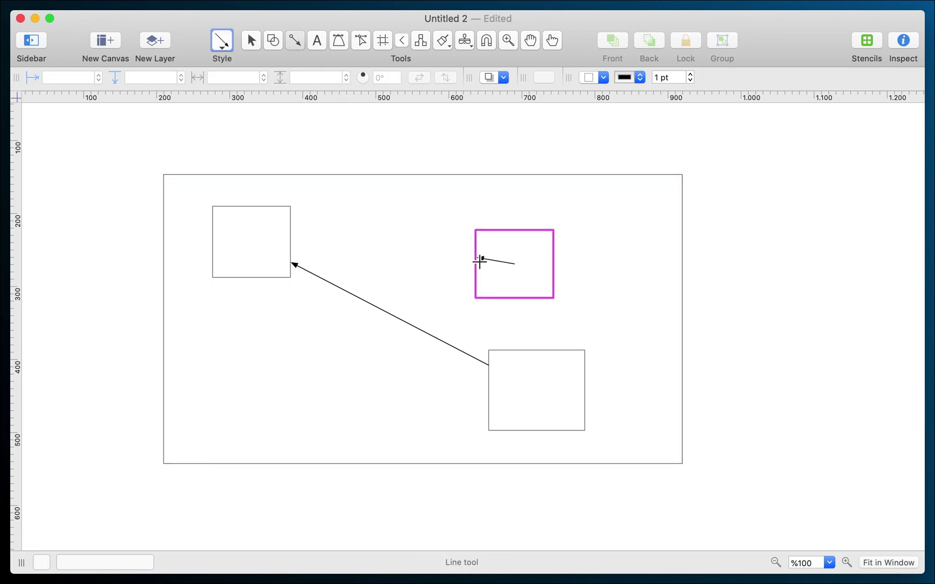
pyautogui.moveTo(479, 261); pyautogui.dragTo(423, 318)
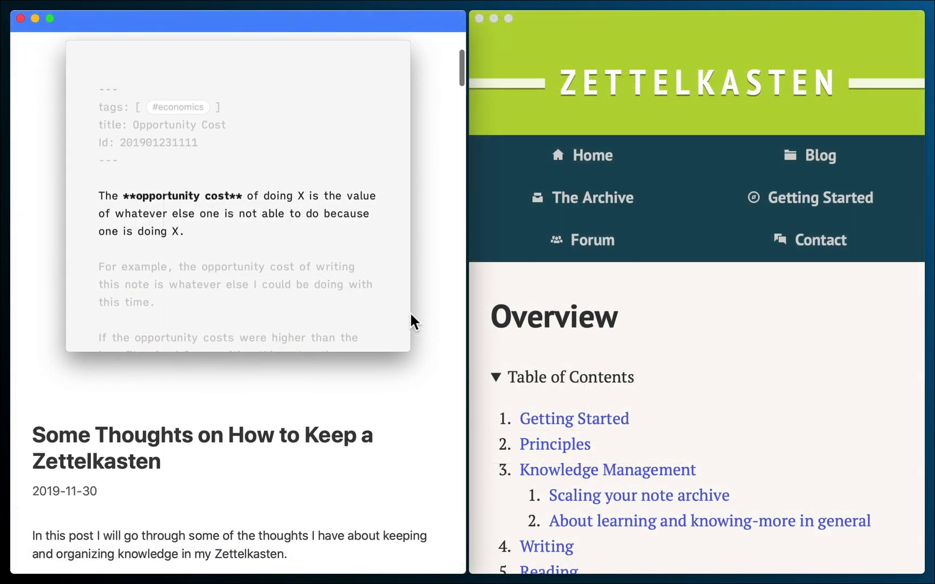
pyautogui.scroll(-4, 411, 319)
pyautogui.scroll(-5, 726, 392)
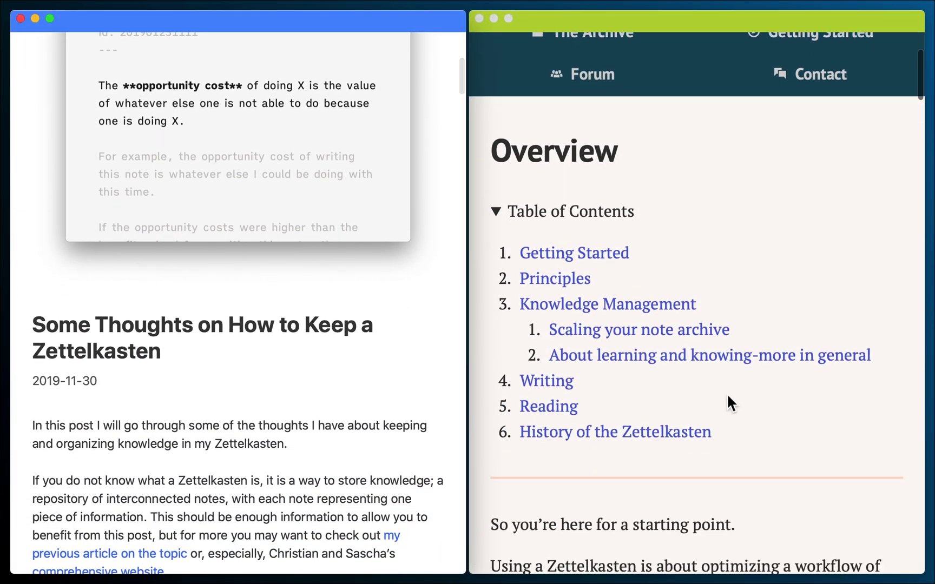
pyautogui.scroll(-8, 726, 393)
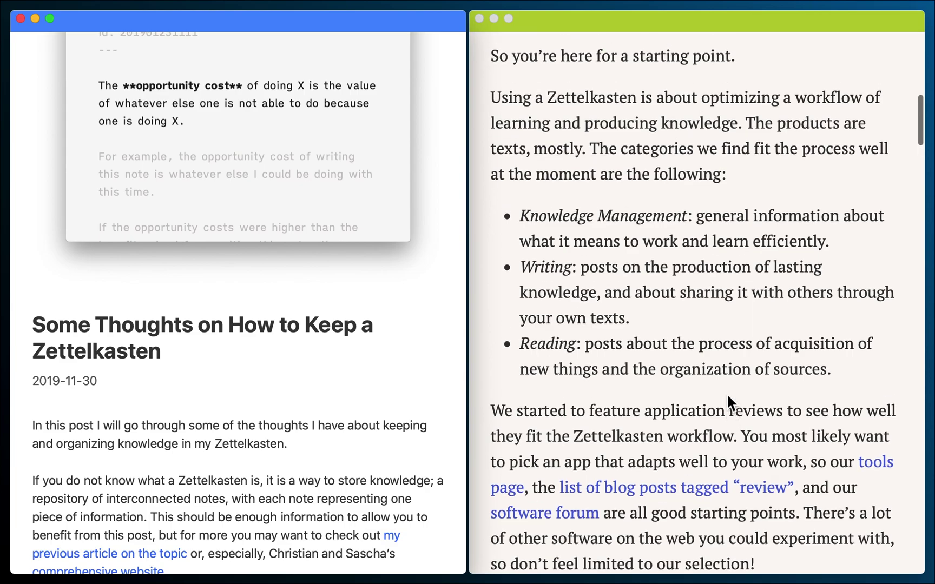
pyautogui.scroll(15, 727, 393)
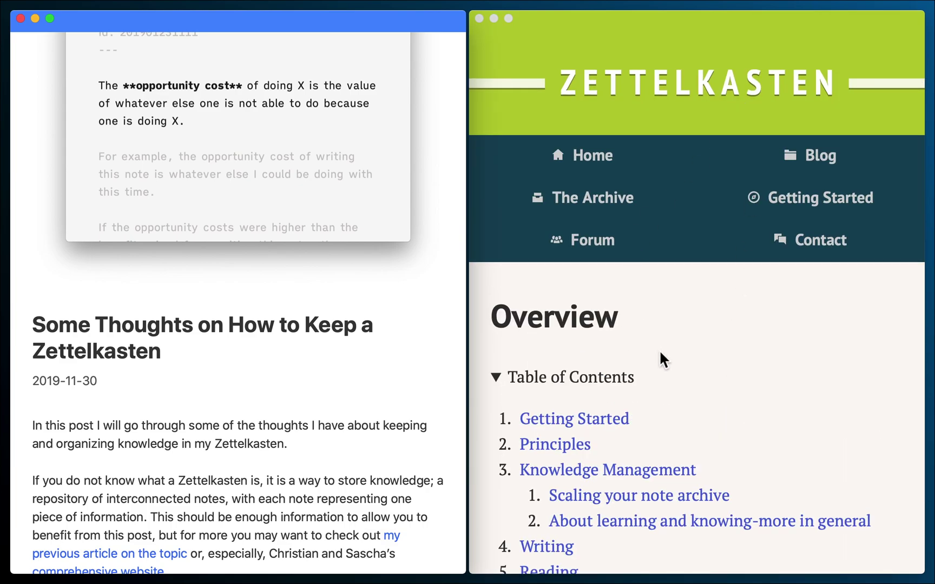
pyautogui.scroll(10, 366, 339)
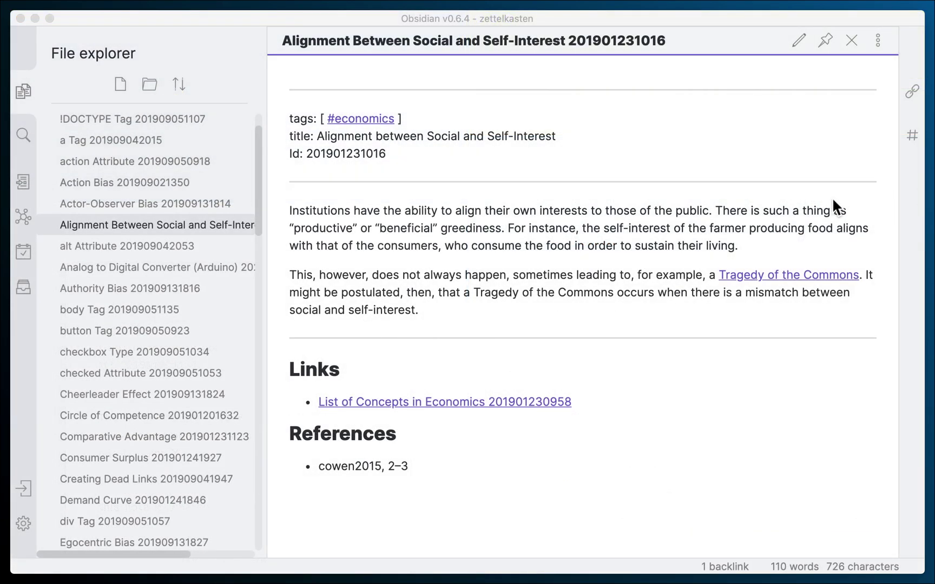
# - Search for all notes tagged #economics and switch to raw Markdown view
pyautogui.click(741, 150)
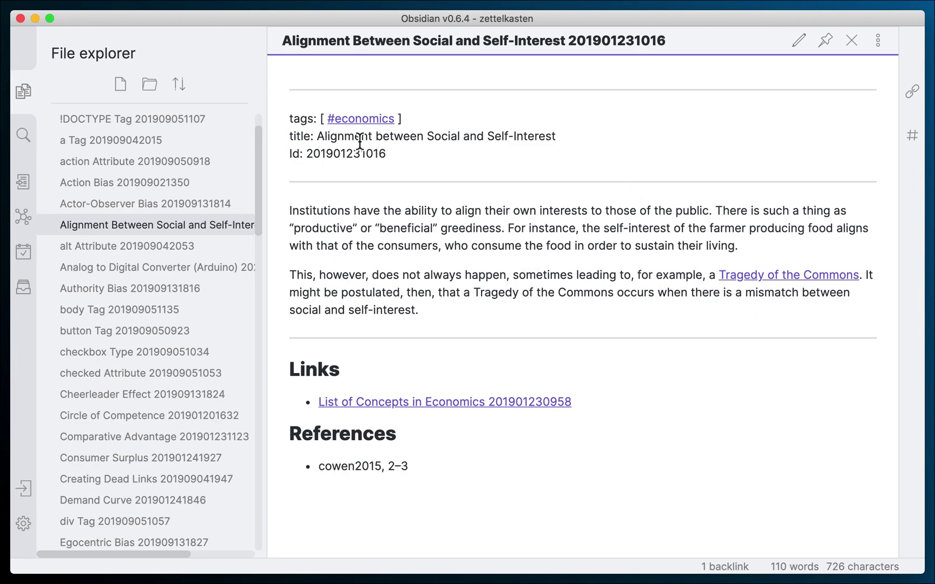
pyautogui.click(362, 125)
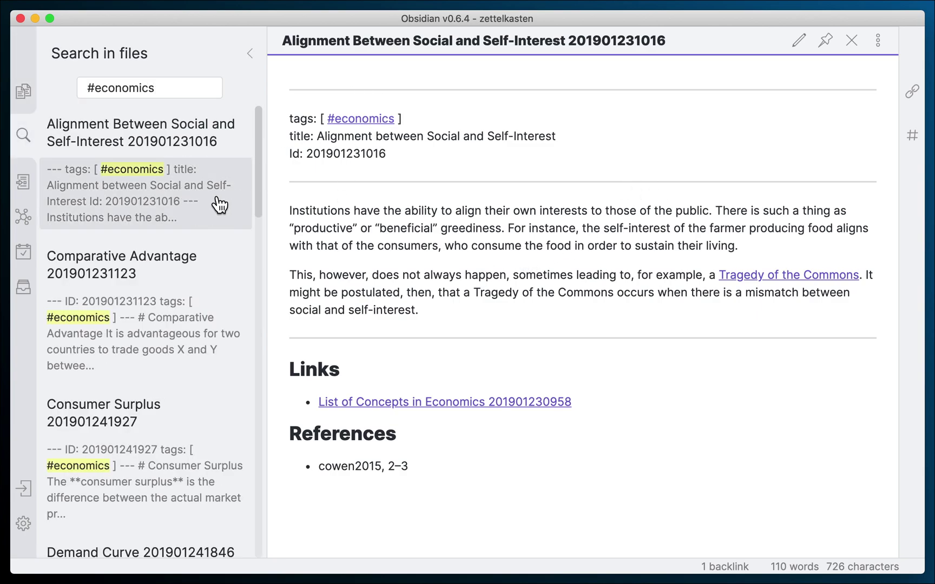
pyautogui.press('super+e')
# - Browse the Comparative Advantage and Consumer Surplus notes from the #economics results
pyautogui.click(210, 368)
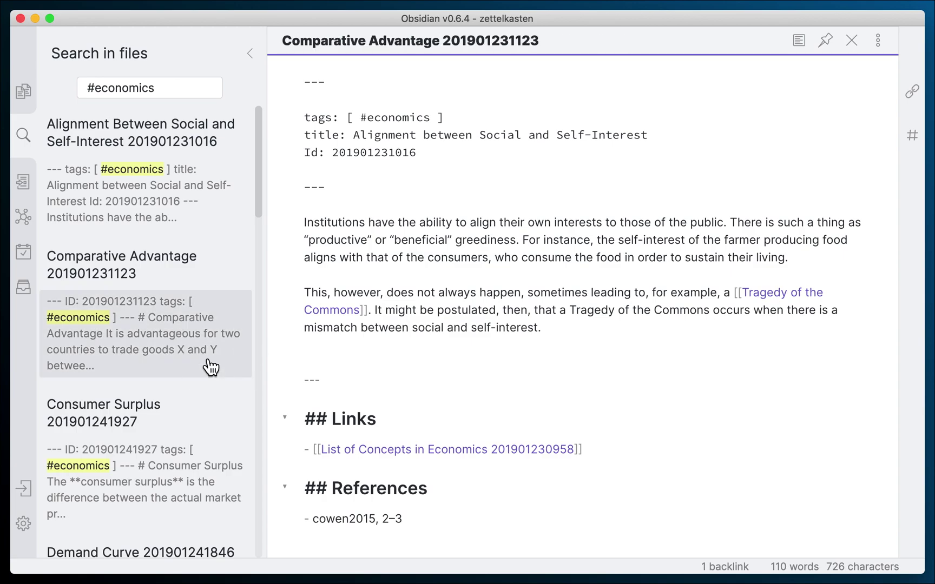
pyautogui.scroll(-3, 377, 344)
pyautogui.scroll(3, 377, 344)
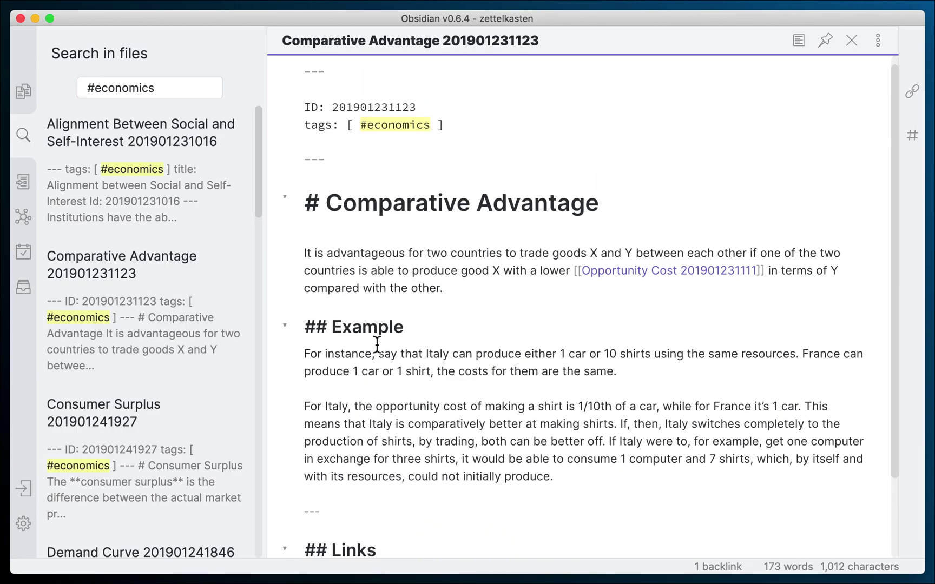
pyautogui.click(203, 476)
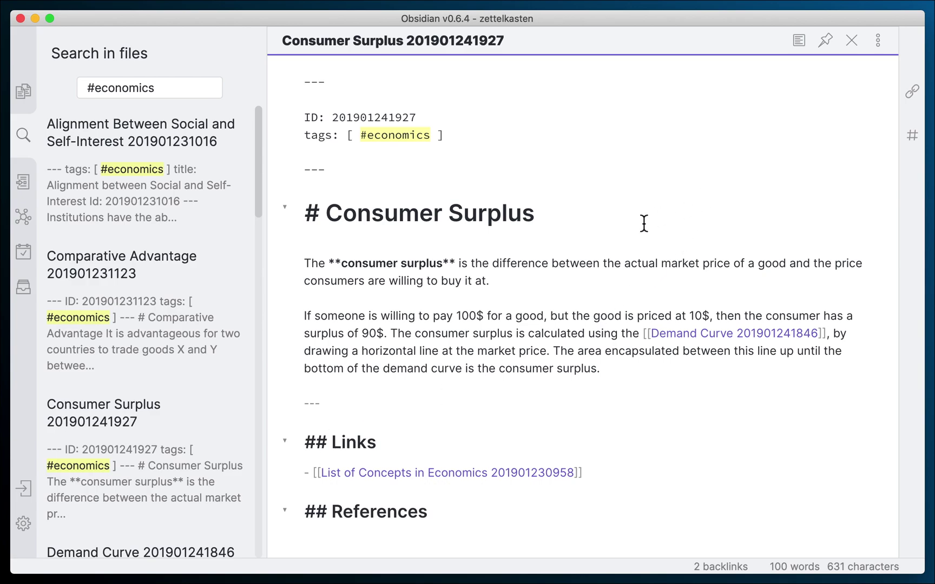
pyautogui.scroll(-5, 146, 378)
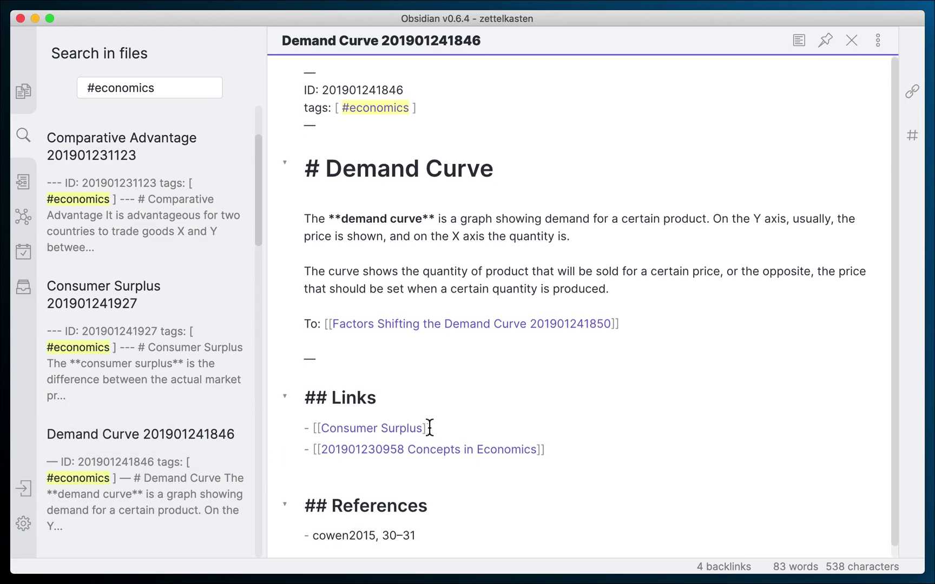
pyautogui.press('super+o')
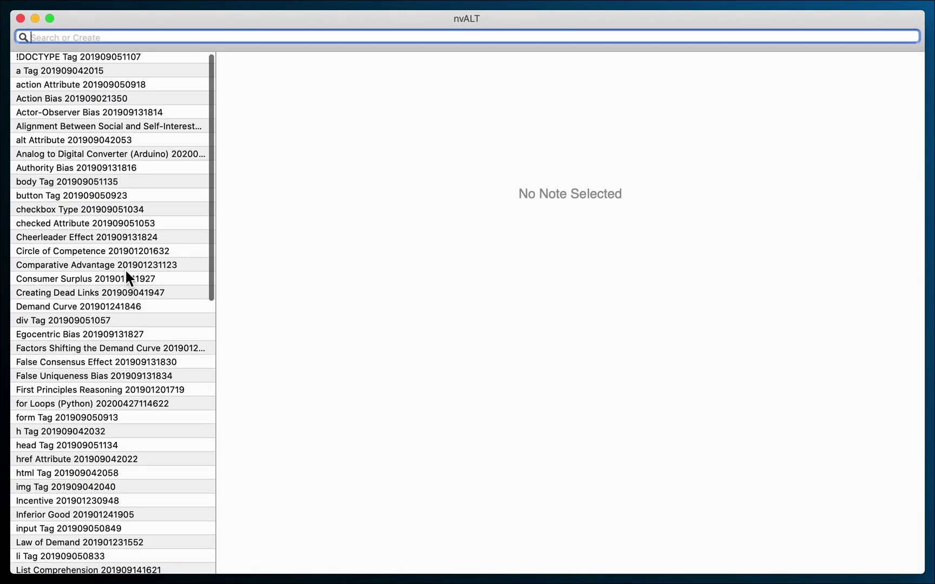
pyautogui.scroll(-7, 125, 269)
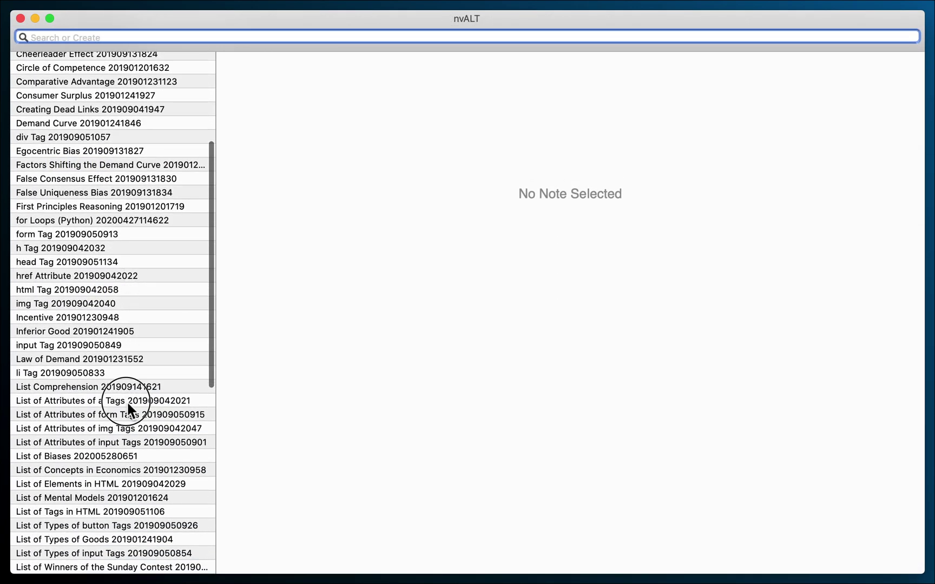
pyautogui.click(126, 400)
pyautogui.scroll(-2, 146, 406)
pyautogui.scroll(-5, 147, 414)
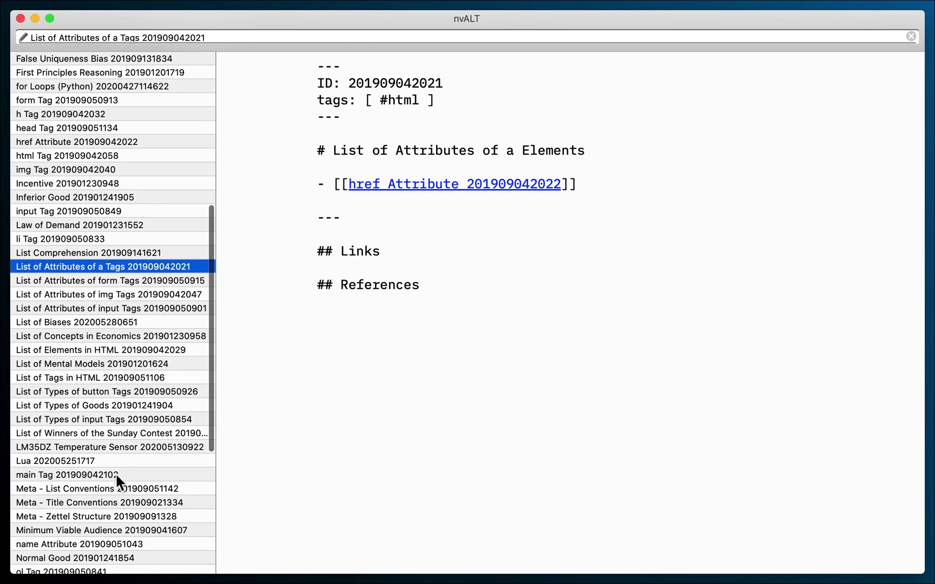
pyautogui.scroll(-6, 120, 481)
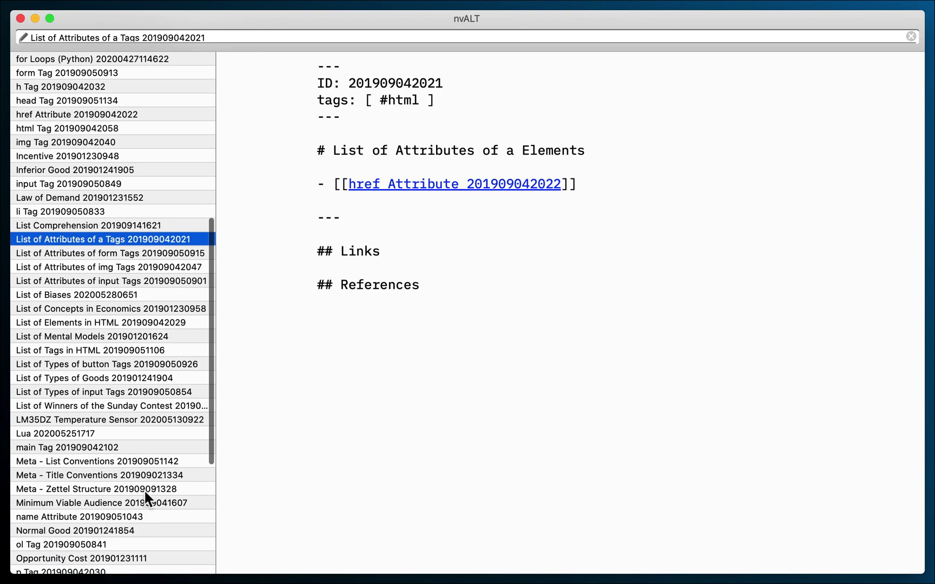
pyautogui.scroll(-1, 145, 498)
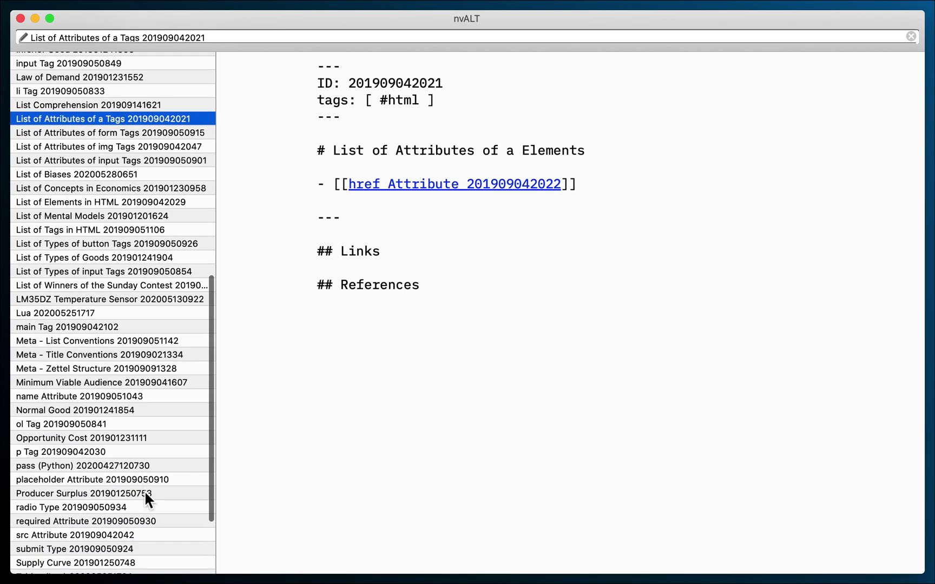
pyautogui.click(145, 495)
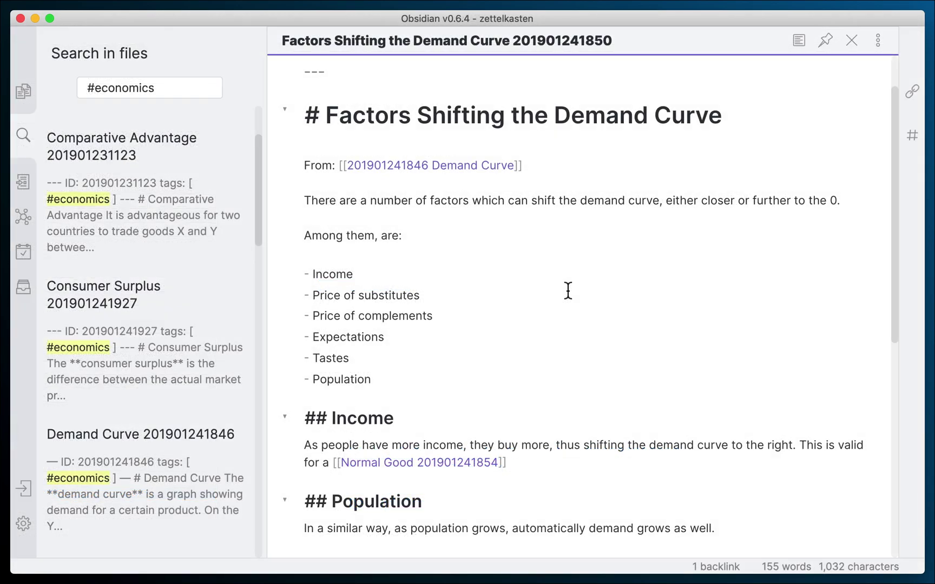
pyautogui.scroll(-4, 568, 291)
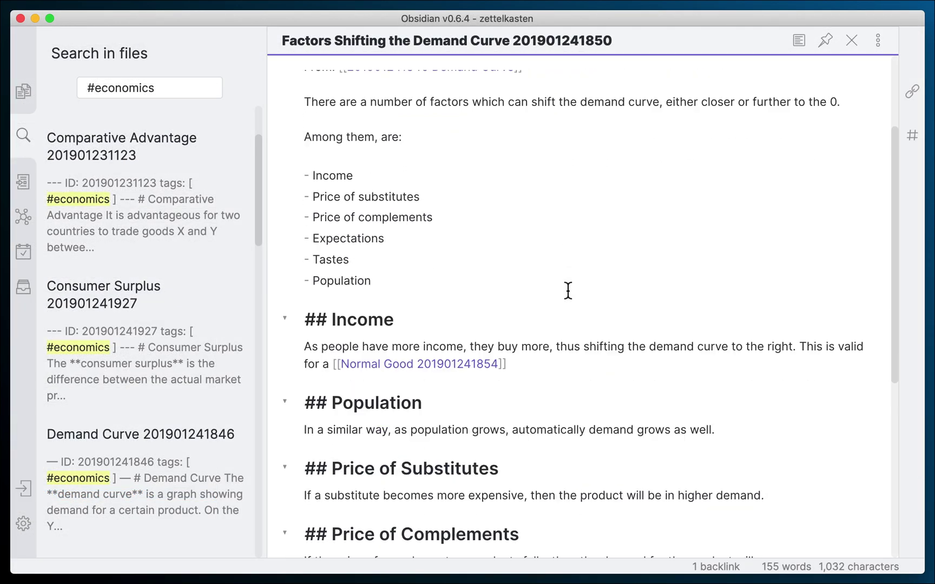
pyautogui.scroll(3, 545, 249)
pyautogui.moveTo(477, 157)
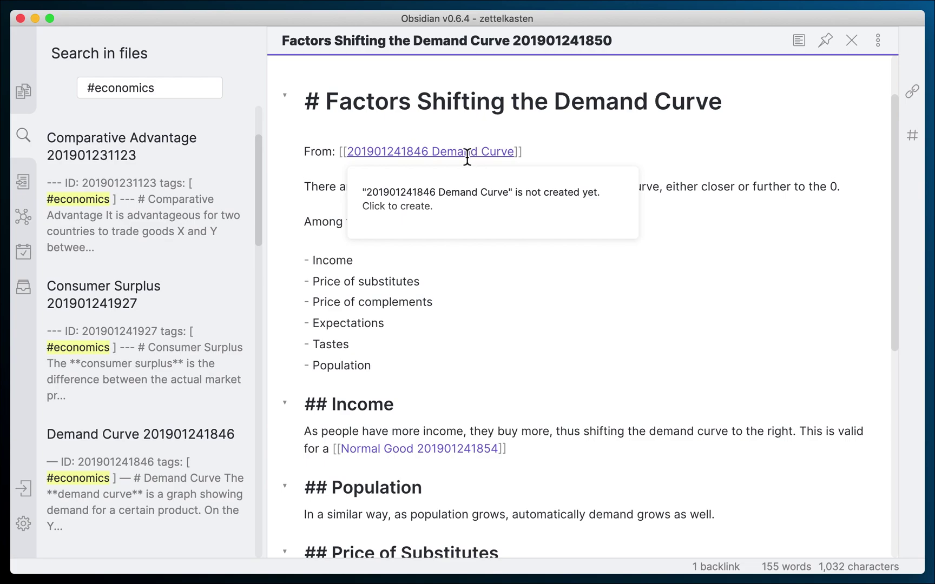
pyautogui.moveTo(447, 451)
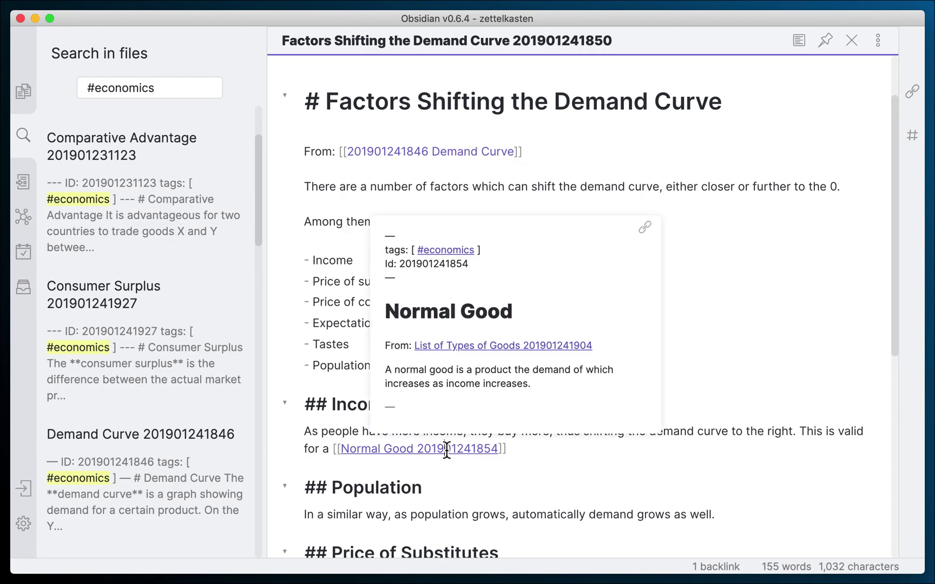
pyautogui.keyDown('super'); pyautogui.click(447, 451); pyautogui.keyUp('super')
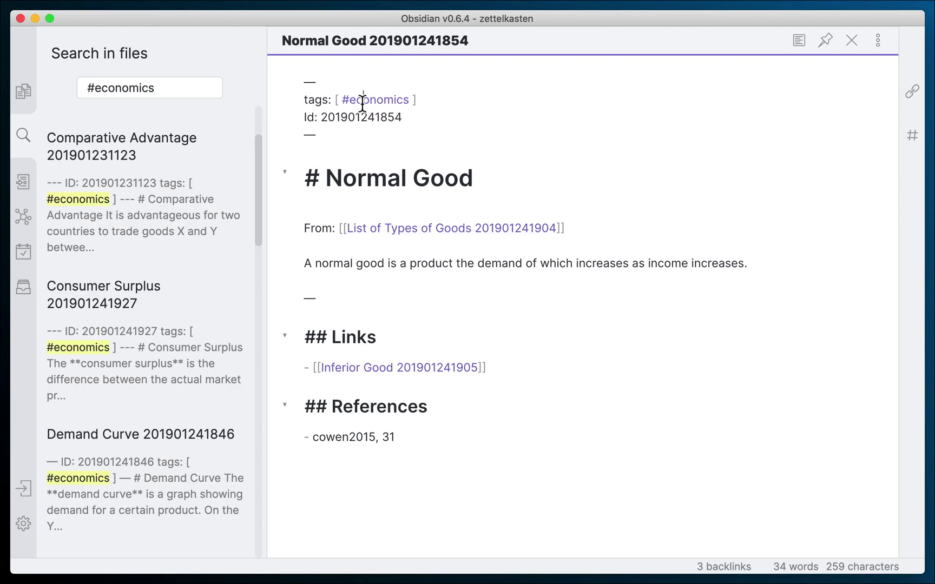
pyautogui.scroll(-10, 221, 259)
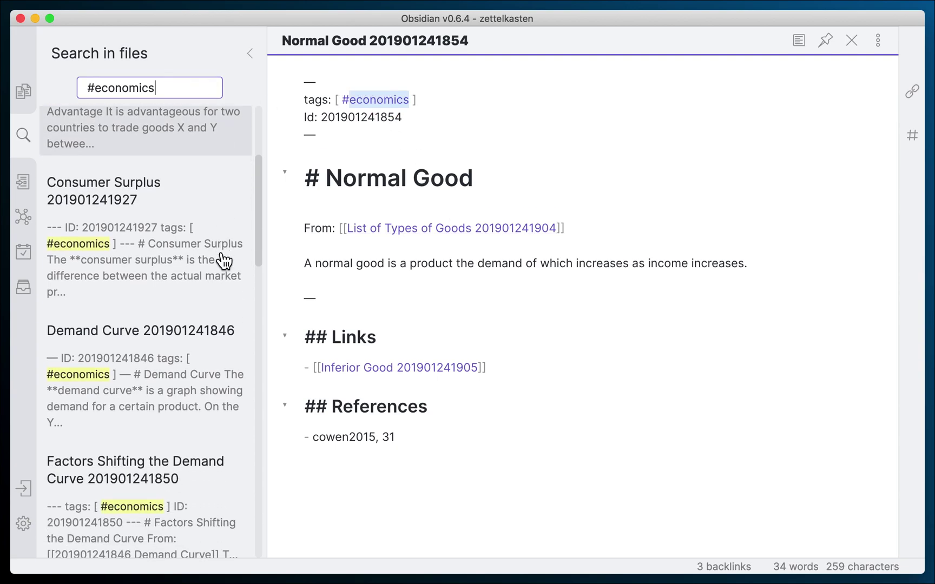
pyautogui.click(210, 341)
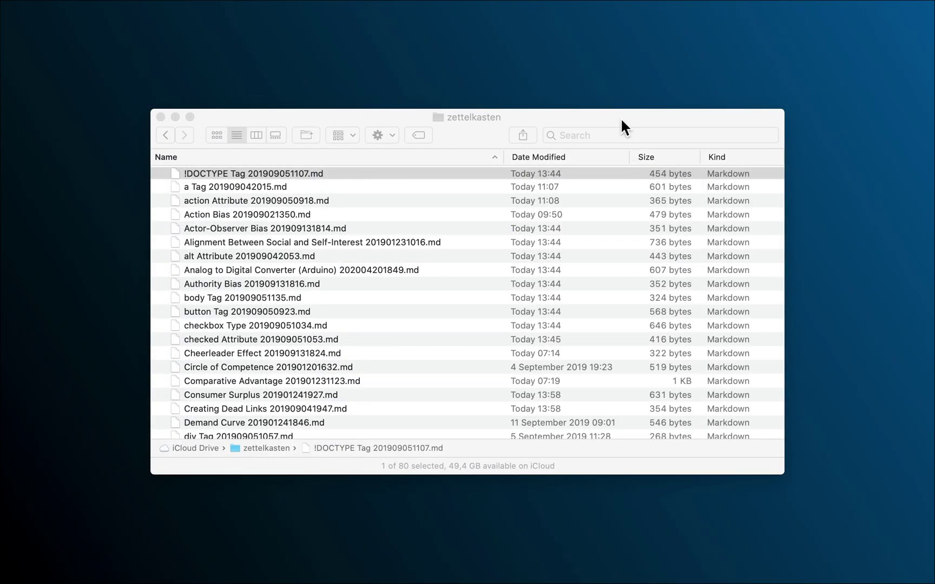
pyautogui.click(621, 120)
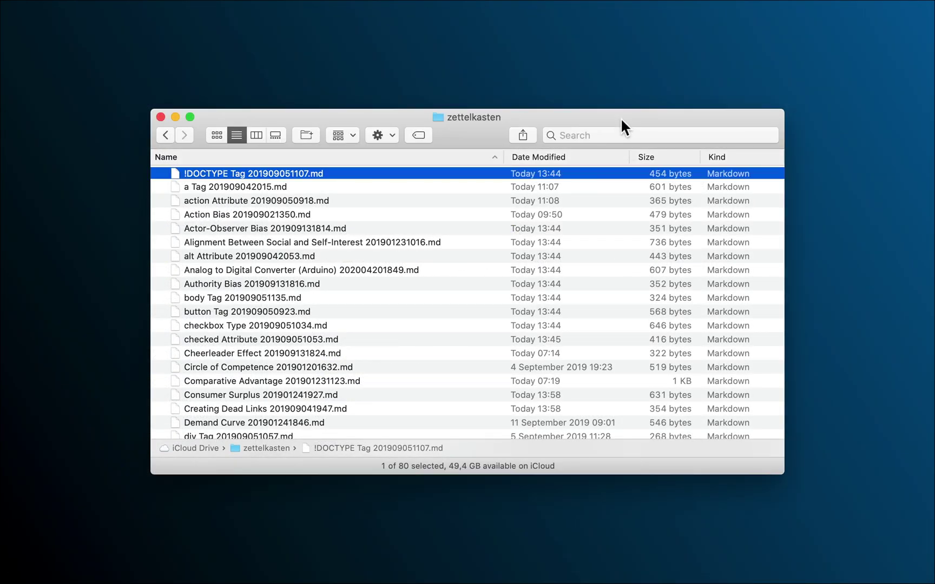
pyautogui.scroll(-10, 407, 304)
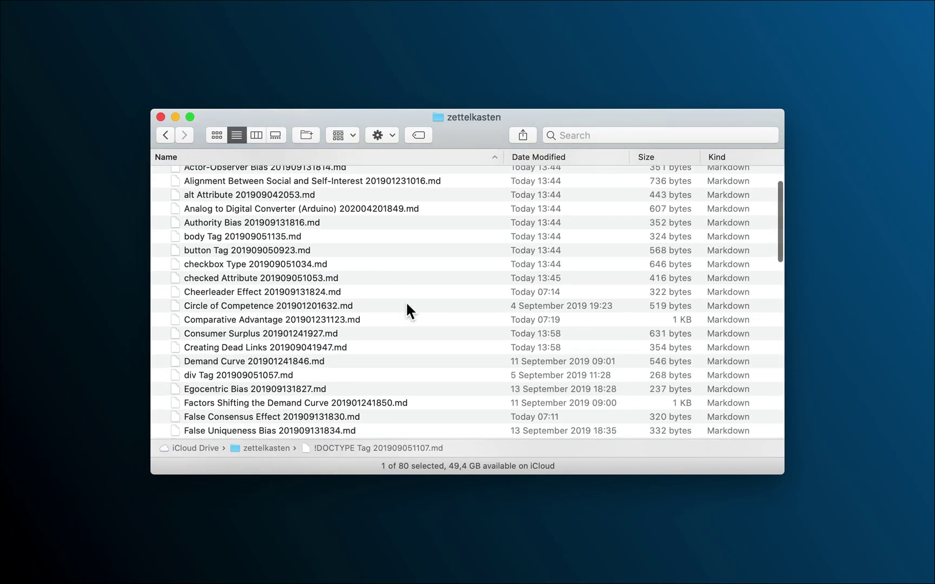
pyautogui.scroll(-13, 407, 304)
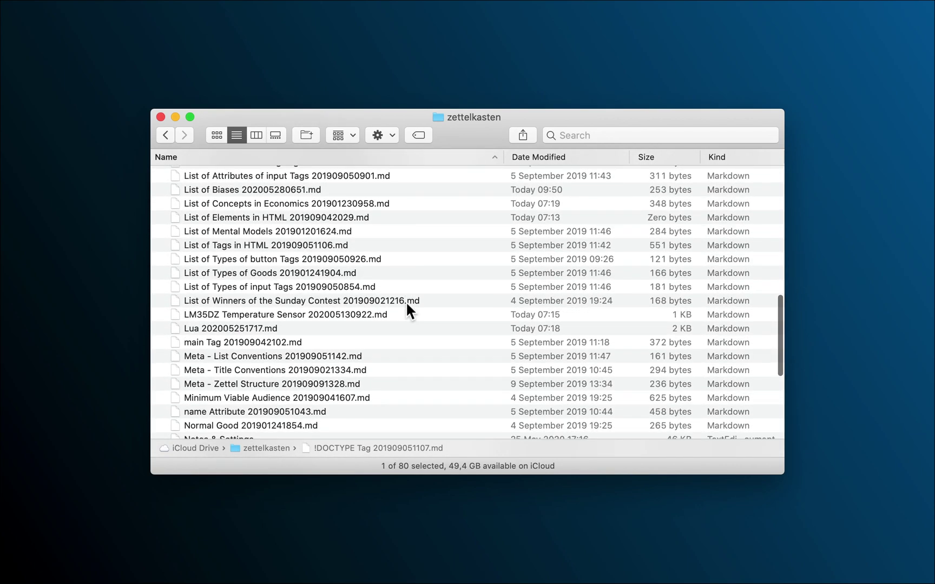
pyautogui.scroll(15, 407, 302)
pyautogui.scroll(10, 406, 302)
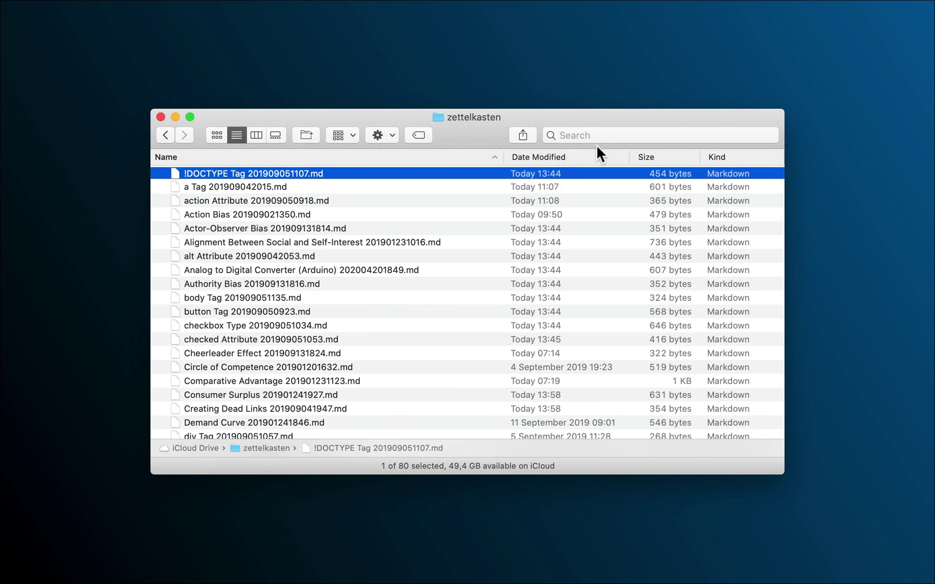
pyautogui.click(438, 261)
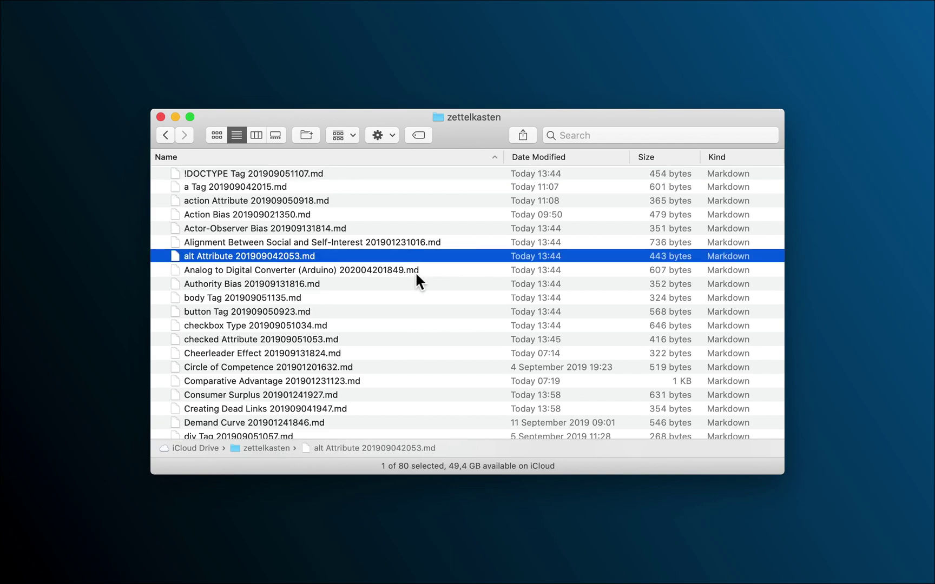
pyautogui.click(415, 272)
pyautogui.press('space')
pyautogui.press('space')
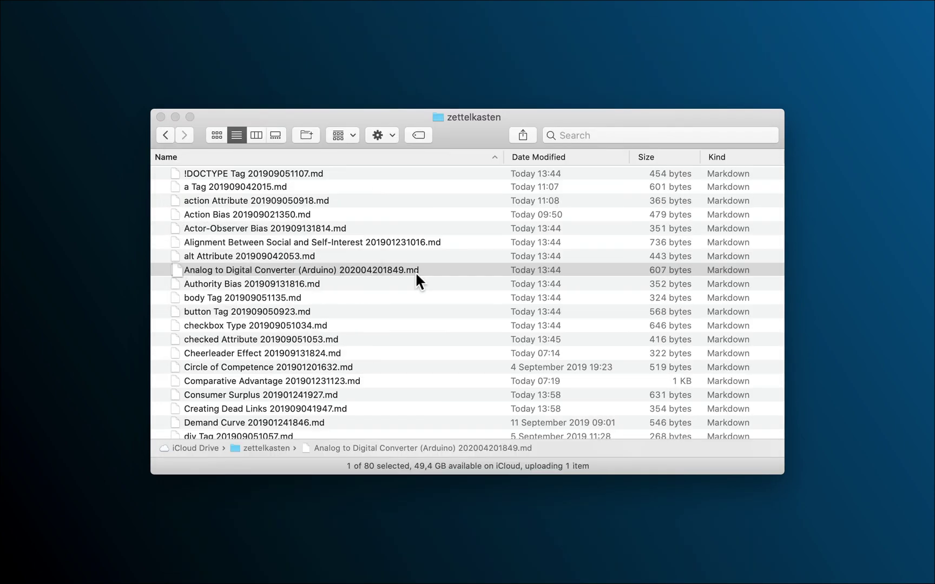
pyautogui.scroll(-2, 414, 295)
pyautogui.scroll(-2, 415, 317)
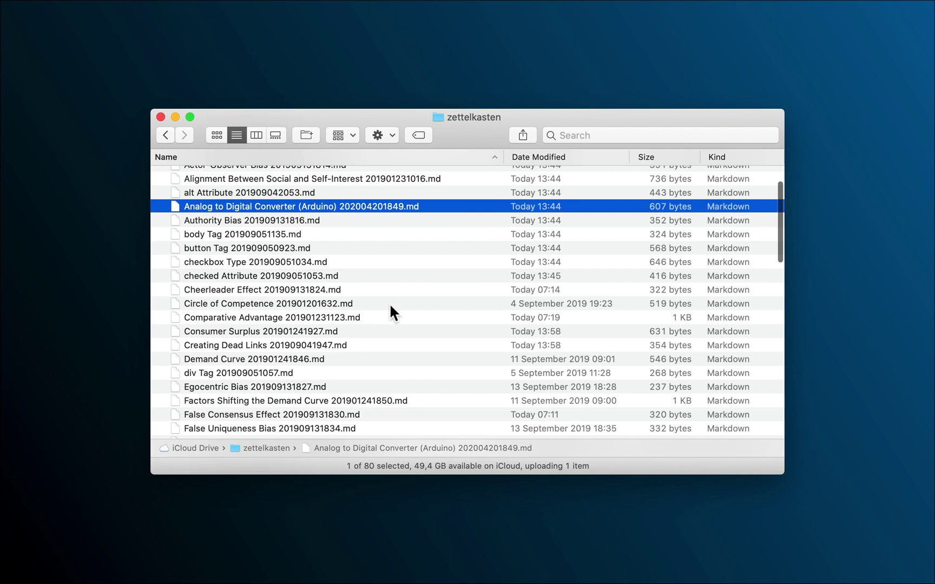
pyautogui.click(390, 305)
pyautogui.press('space')
pyautogui.press('space')
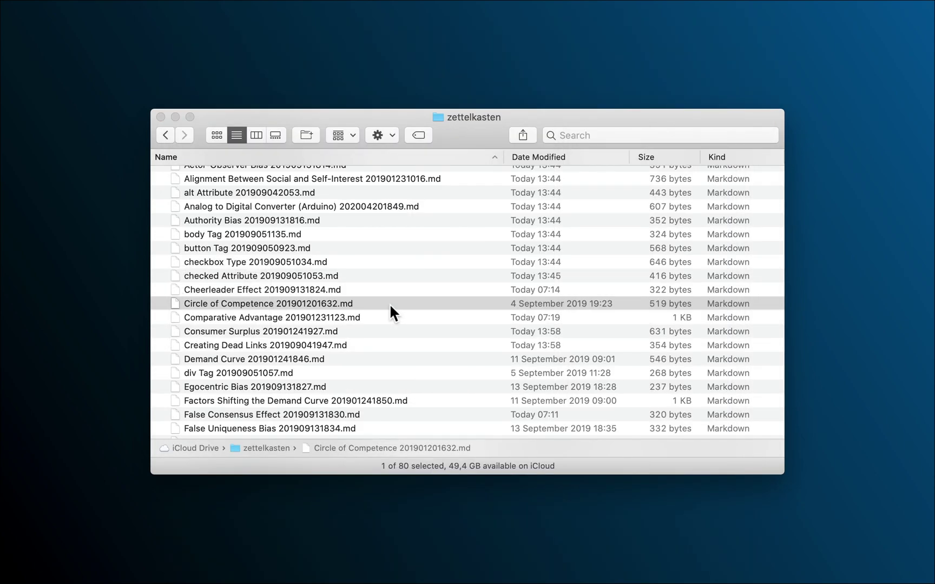
pyautogui.scroll(-5, 414, 335)
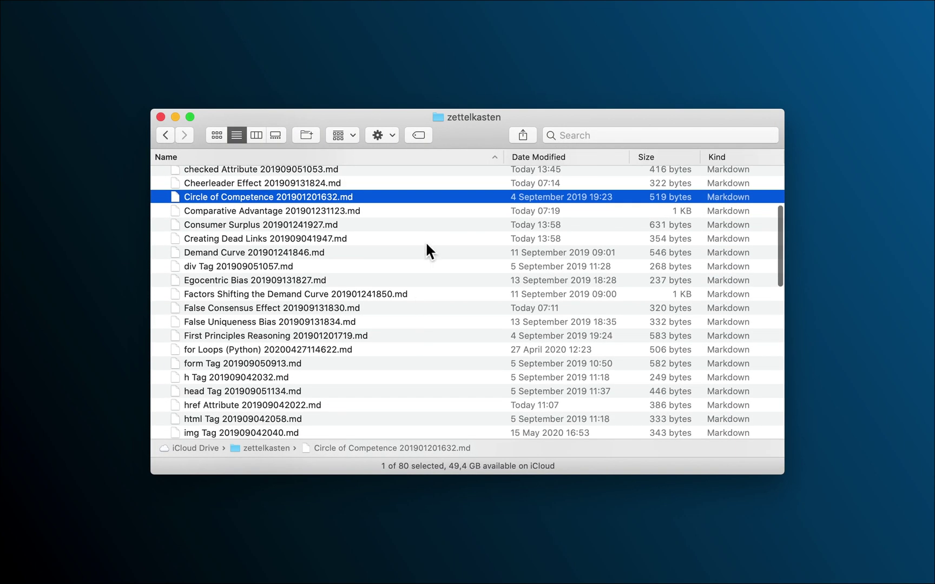
pyautogui.click(428, 215)
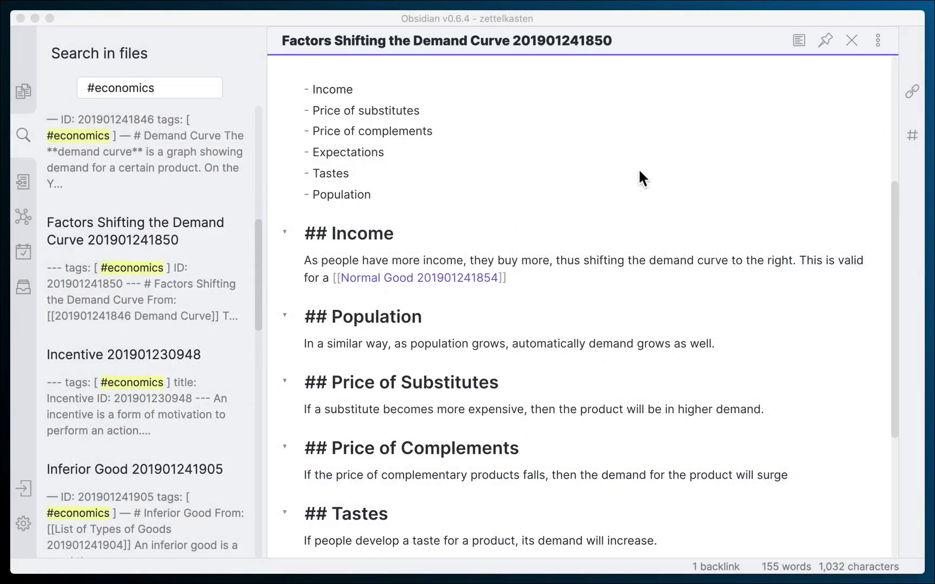
# - Open the graph of linked notes, zoom out, and hide the file search results
pyautogui.scroll(5, 551, 197)
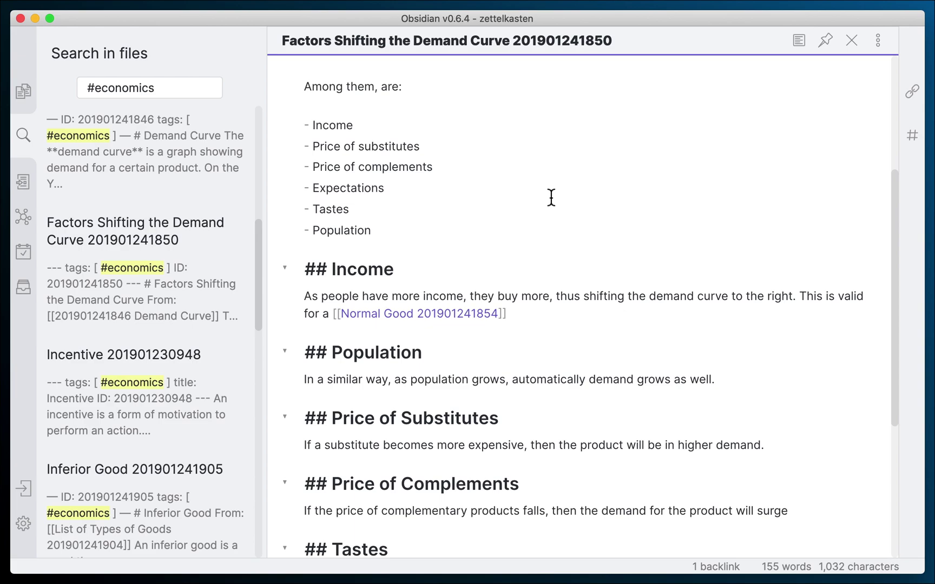
pyautogui.scroll(2, 551, 198)
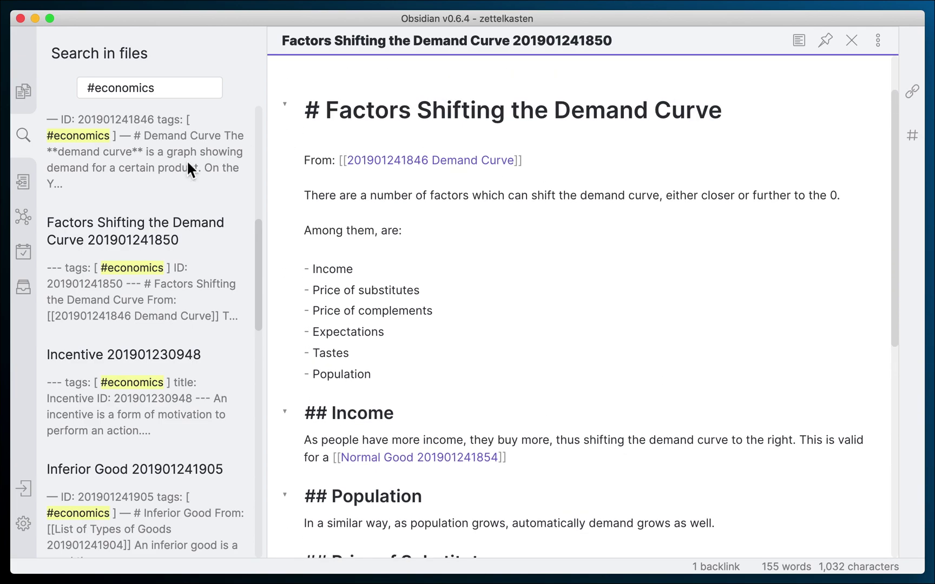
pyautogui.click(25, 221)
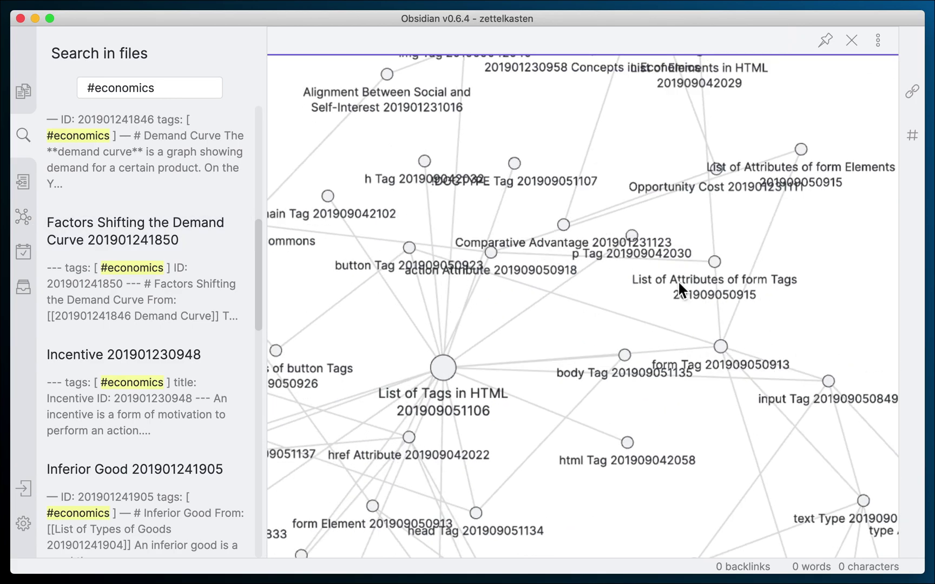
pyautogui.scroll(-5, 623, 311)
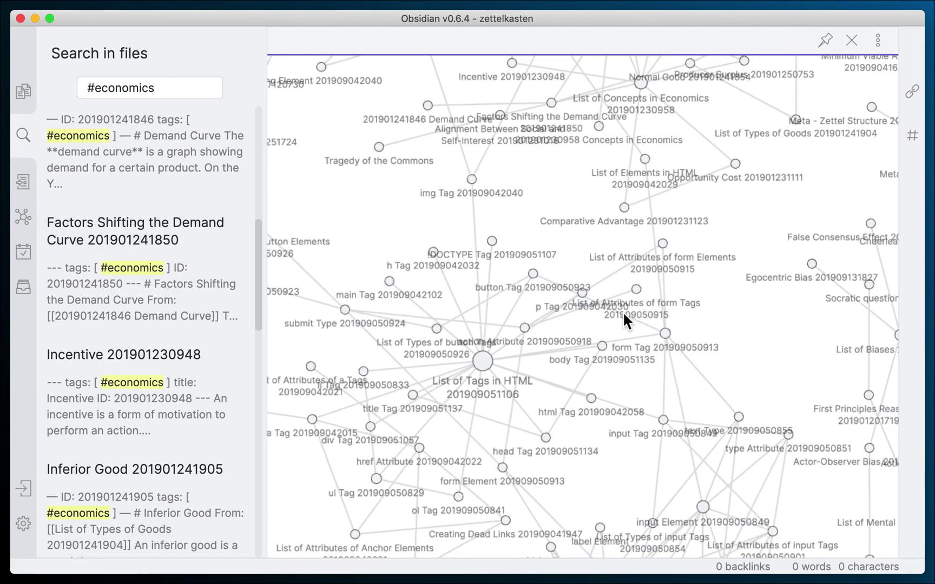
pyautogui.scroll(-5, 623, 312)
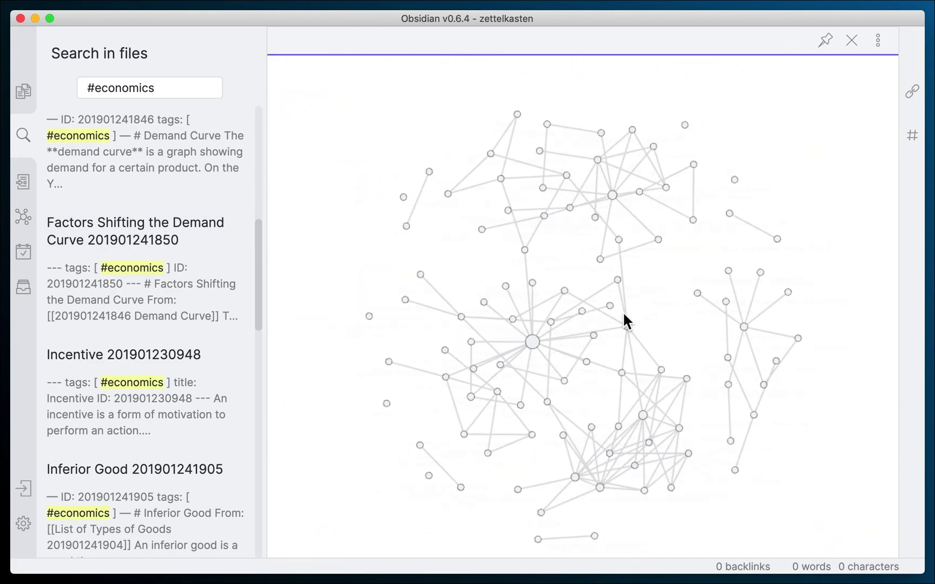
pyautogui.click(24, 140)
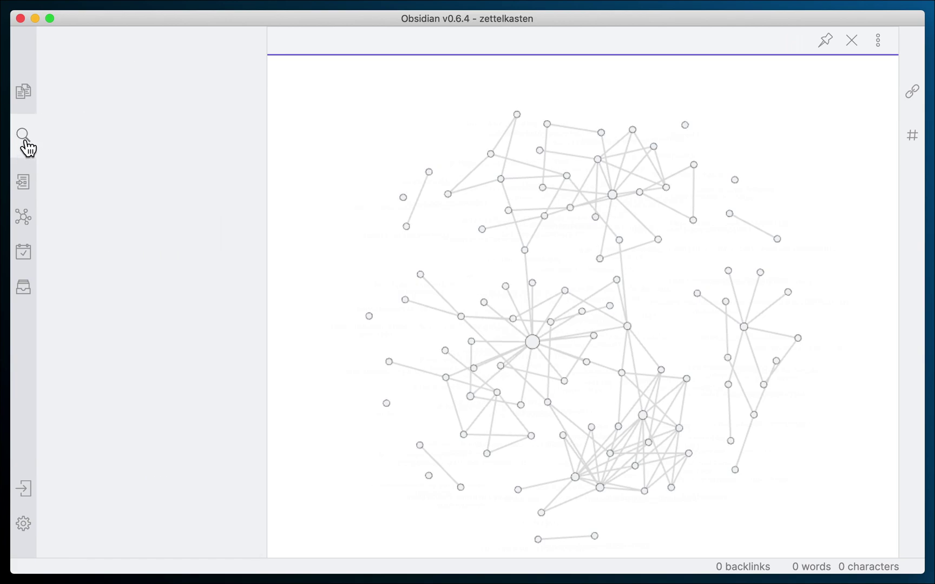
# - Pan and zoom the note graph until every cluster sits centred in the pane
pyautogui.moveTo(334, 283); pyautogui.dragTo(454, 258)
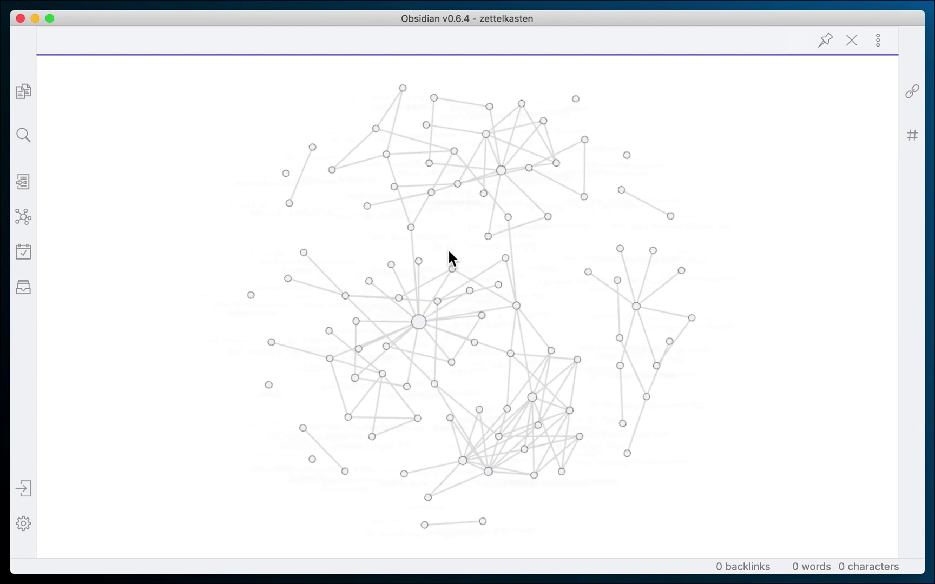
pyautogui.scroll(5, 448, 248)
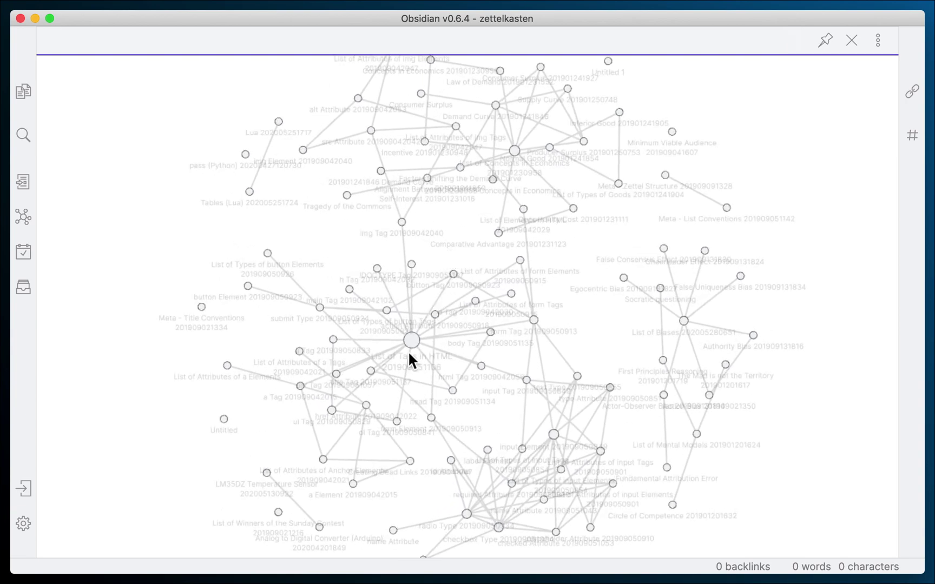
pyautogui.scroll(5, 399, 370)
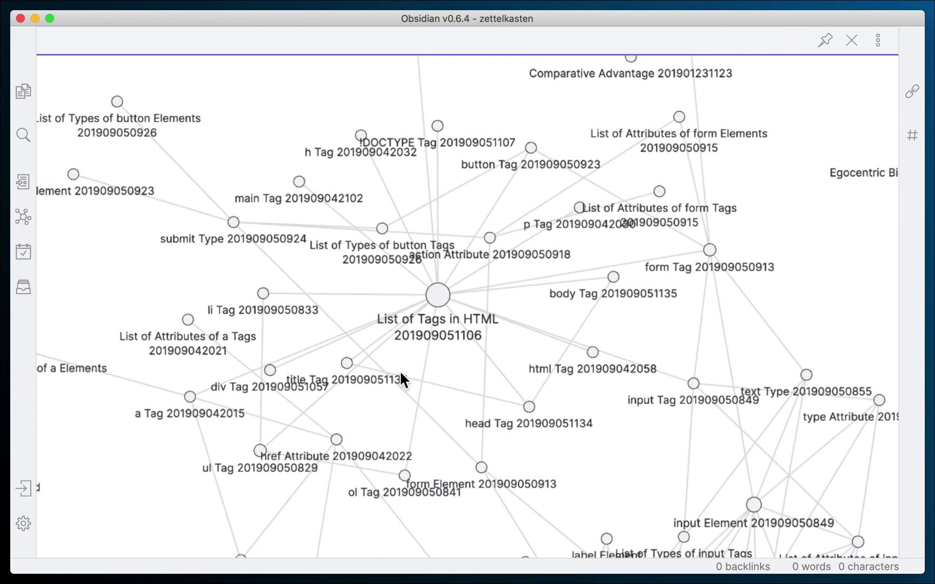
pyautogui.scroll(-10, 401, 374)
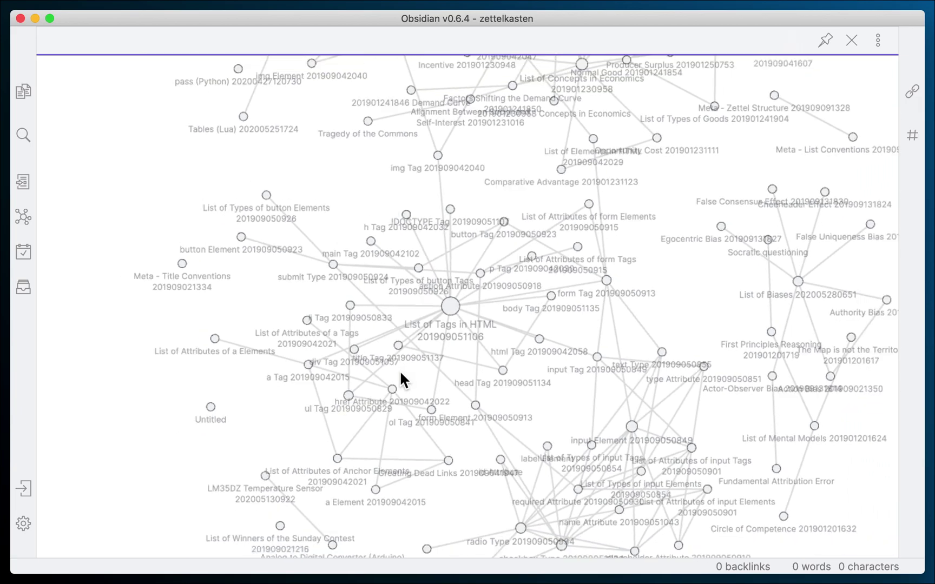
pyautogui.scroll(-5, 399, 370)
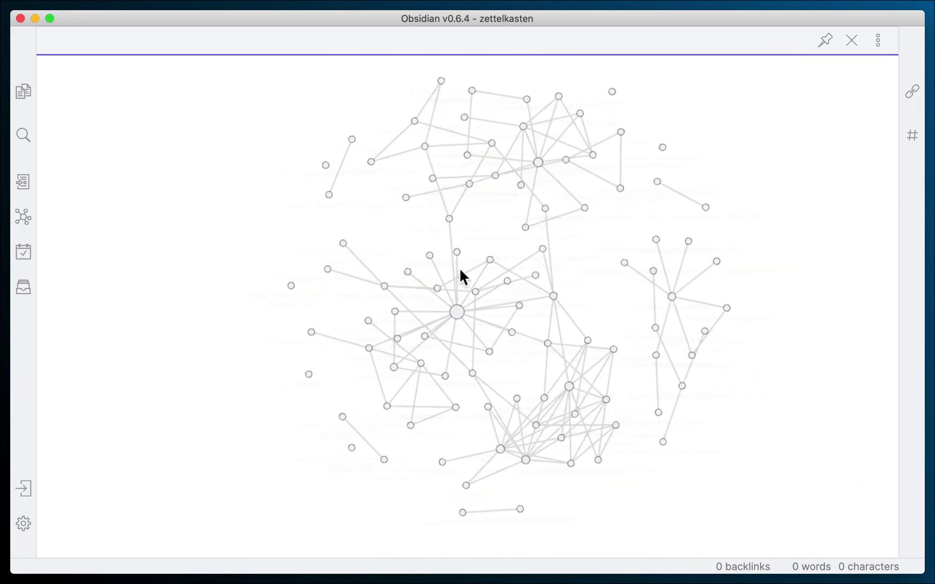
pyautogui.scroll(10, 563, 105)
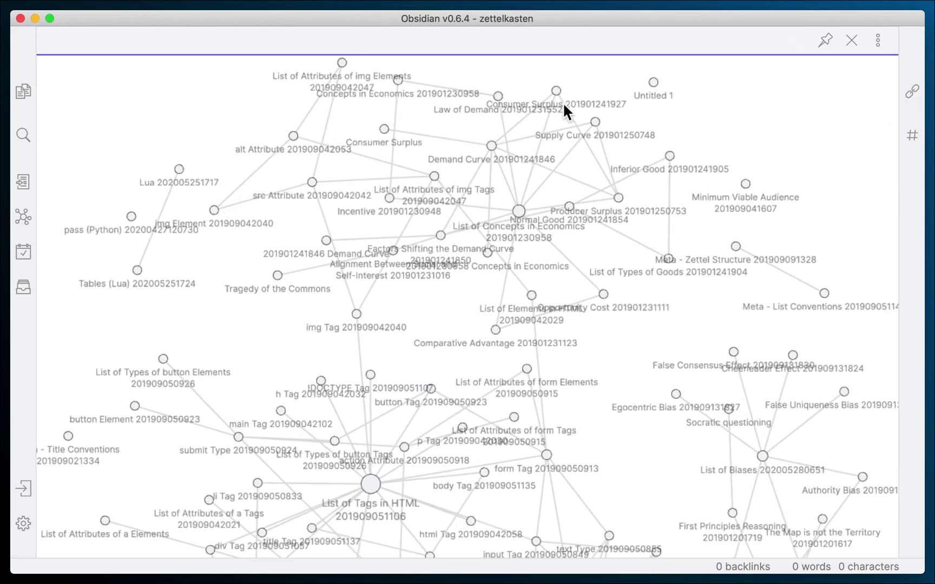
pyautogui.scroll(3, 562, 102)
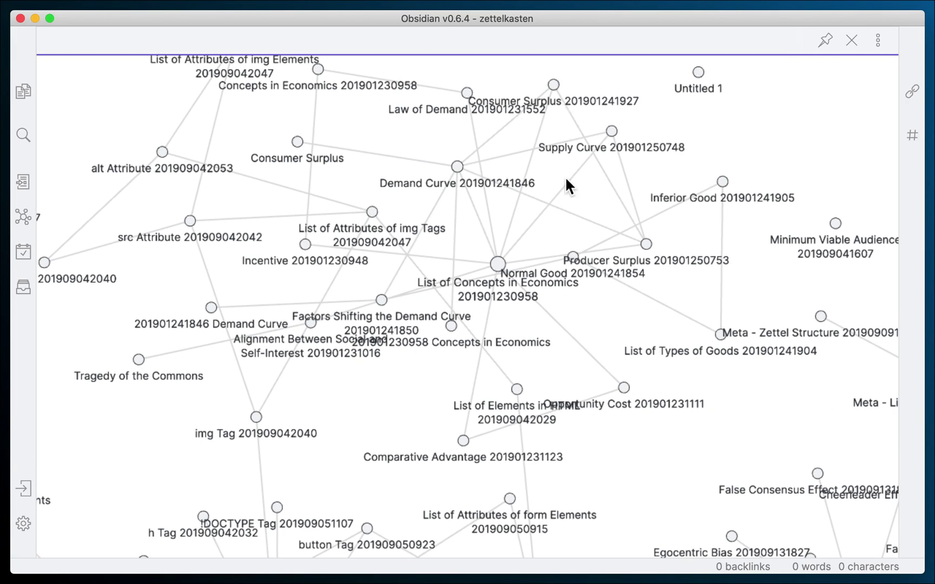
pyautogui.scroll(3, 565, 176)
pyautogui.scroll(5, 566, 178)
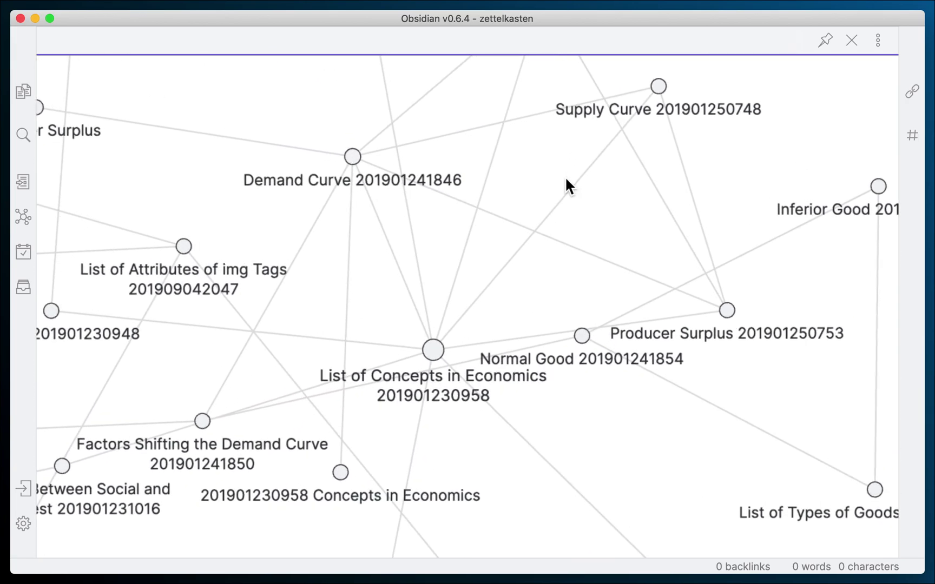
pyautogui.scroll(-10, 565, 176)
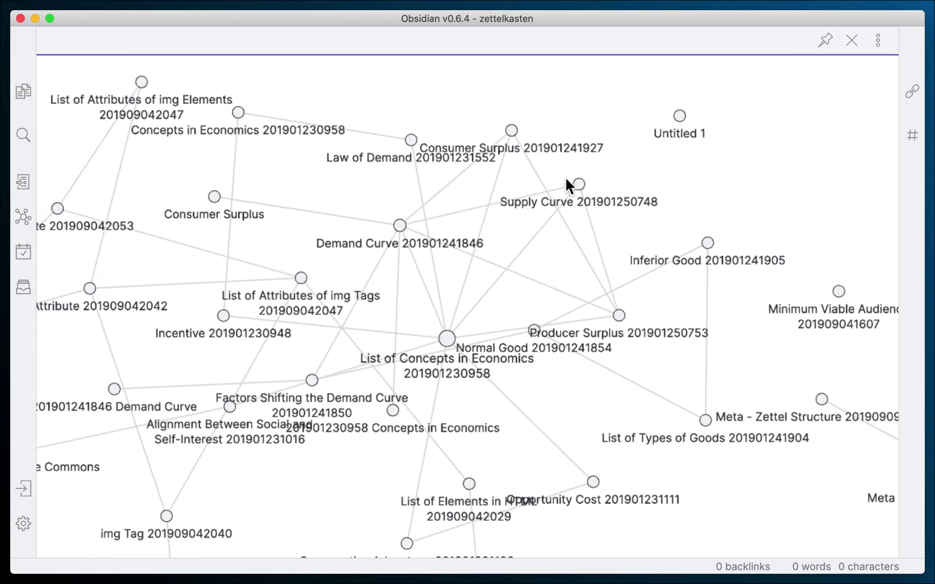
pyautogui.scroll(-5, 737, 211)
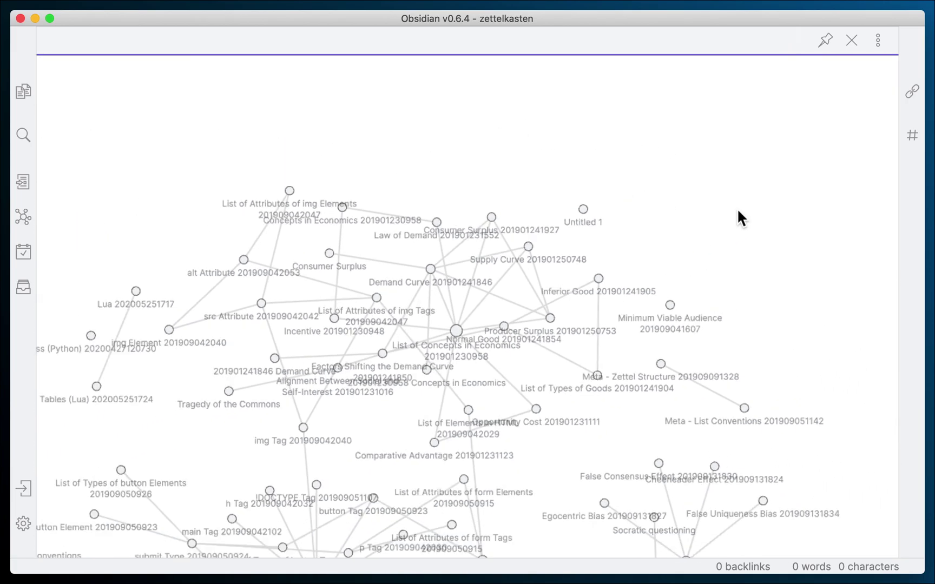
pyautogui.scroll(-5, 626, 165)
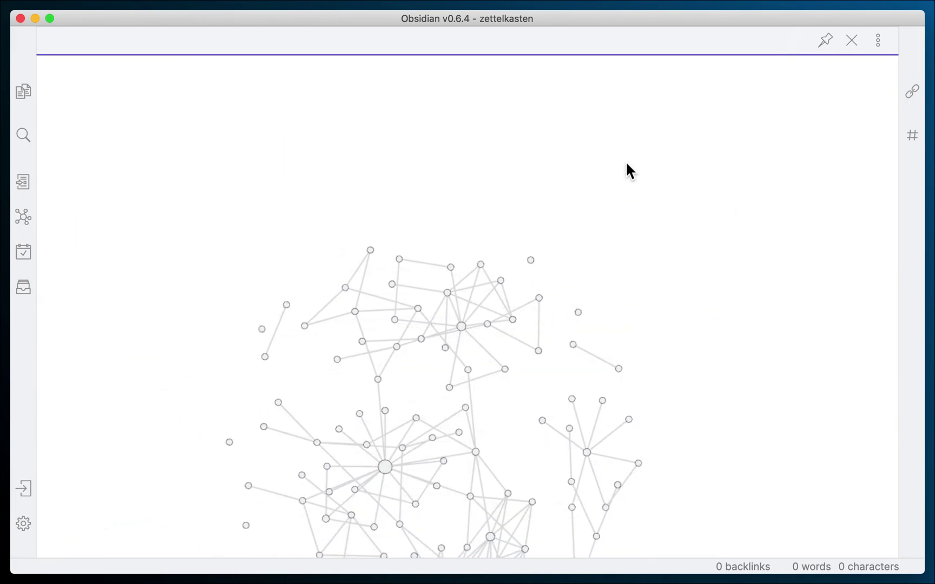
pyautogui.moveTo(641, 250); pyautogui.dragTo(667, 137)
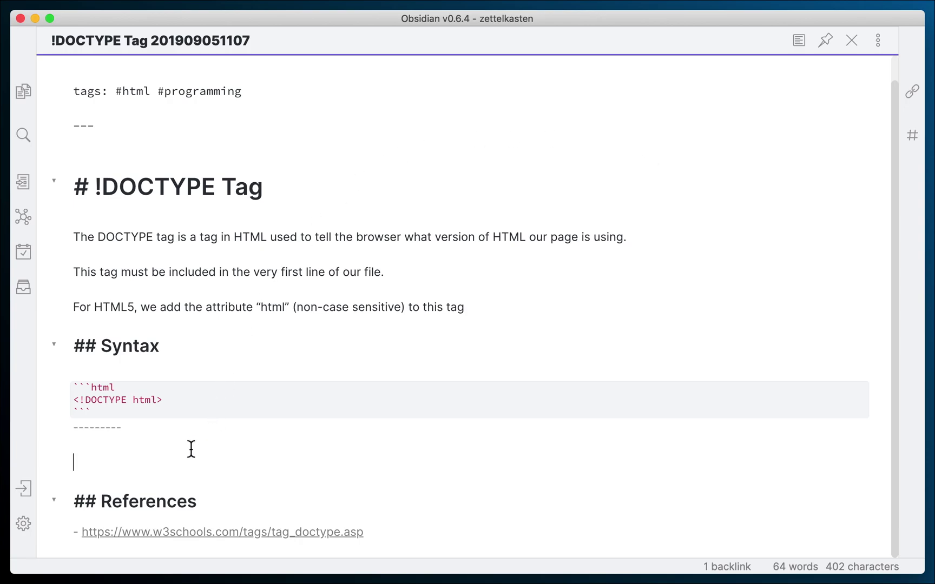
pyautogui.scroll(1, 191, 449)
pyautogui.scroll(-1, 191, 449)
pyautogui.write('## Links')
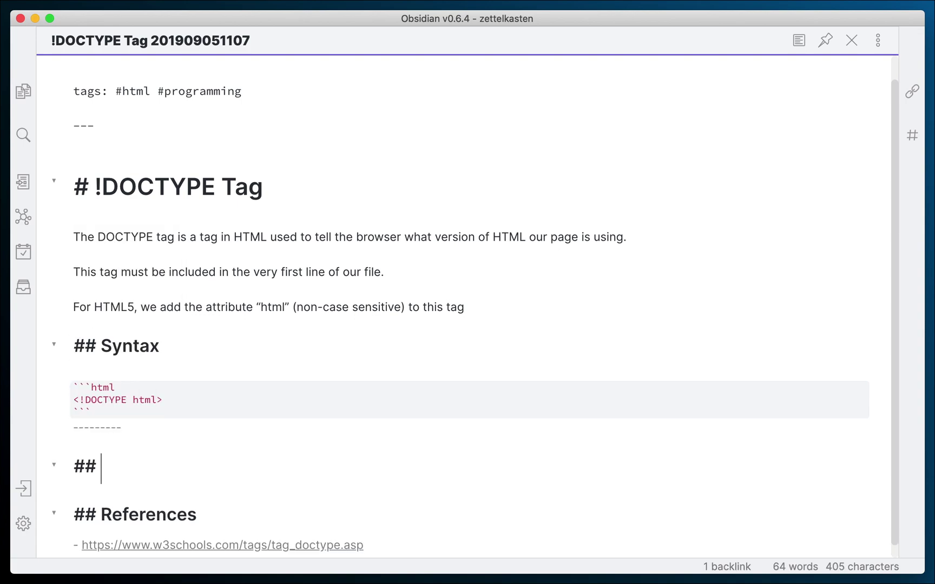
pyautogui.press('Return')
pyautogui.write('-')
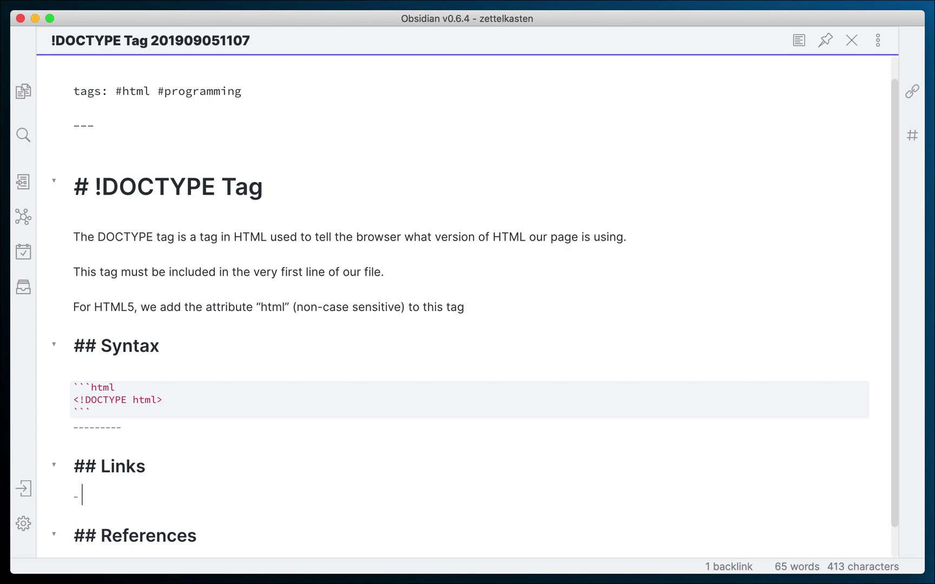
pyautogui.write(' [[list of ta')
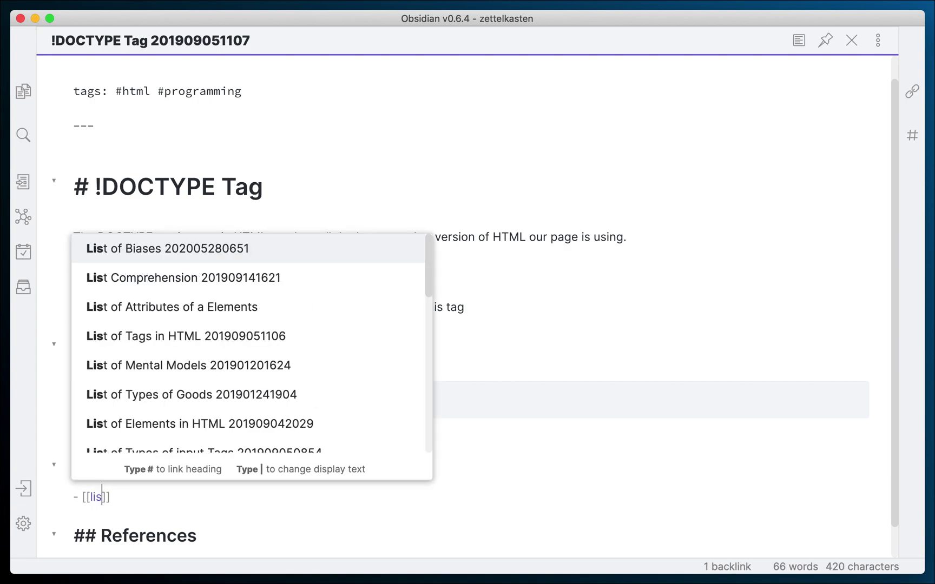
pyautogui.press('Return')
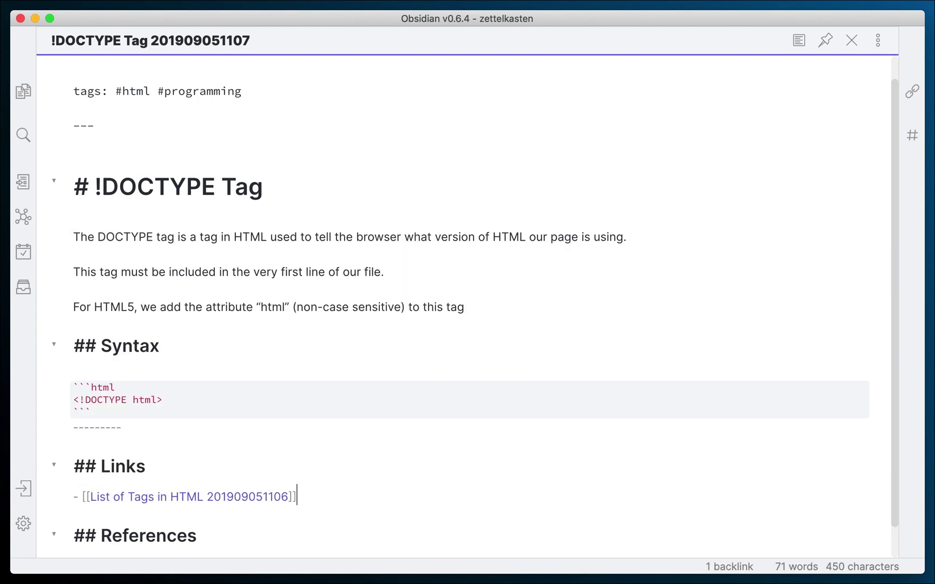
pyautogui.scroll(-1, 217, 462)
pyautogui.click(229, 472)
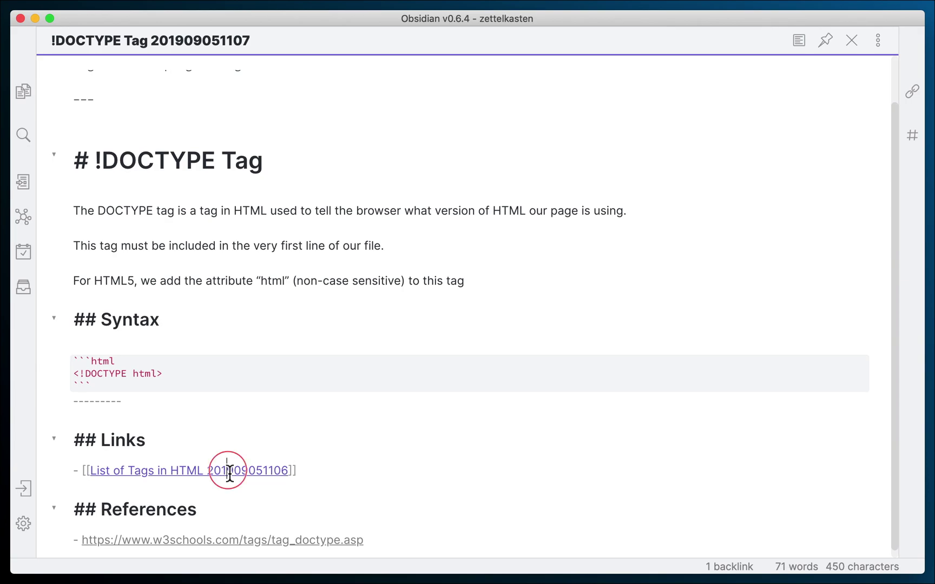
pyautogui.scroll(-3, 267, 499)
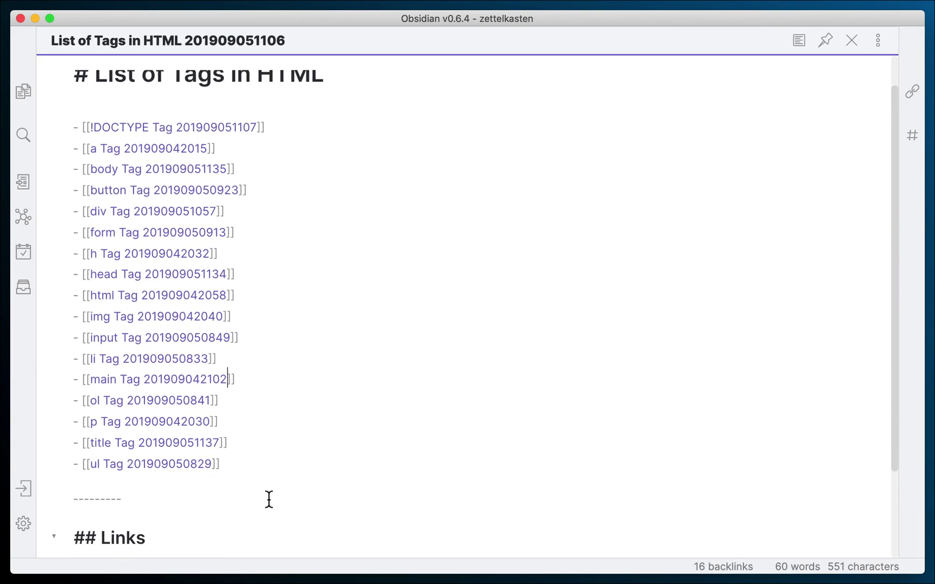
pyautogui.scroll(2, 267, 498)
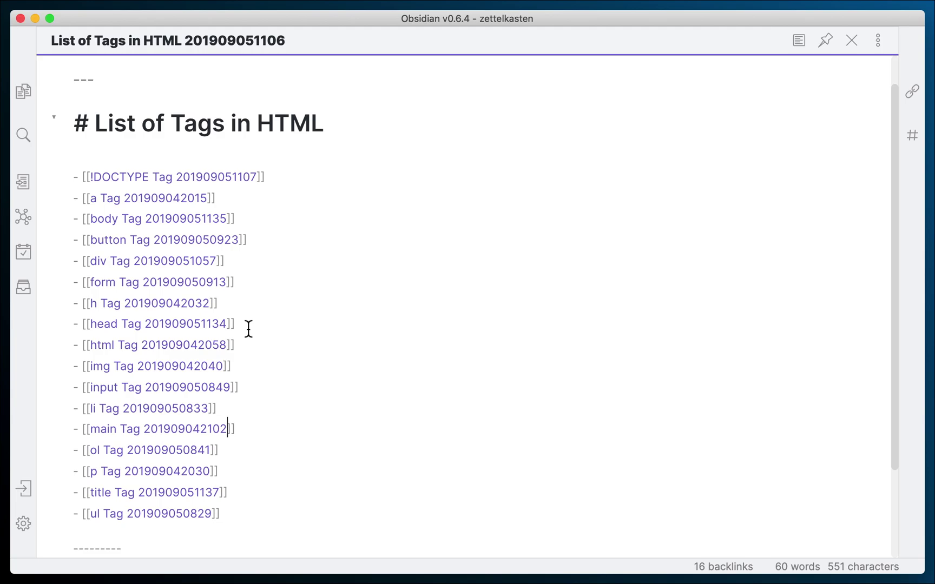
pyautogui.scroll(-3, 249, 328)
pyautogui.scroll(3, 248, 327)
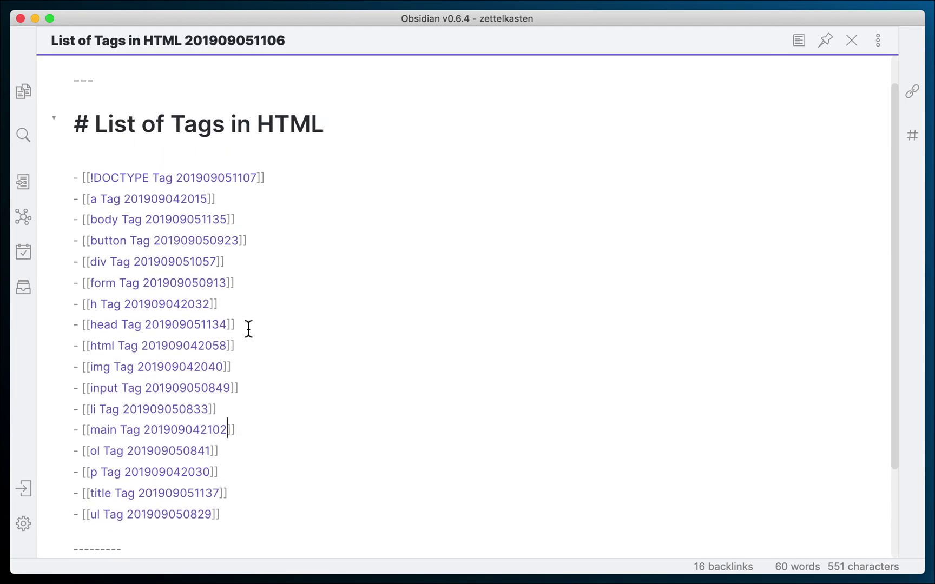
pyautogui.doubleClick(218, 181)
pyautogui.keyDown('super'); pyautogui.click(218, 183); pyautogui.keyUp('super')
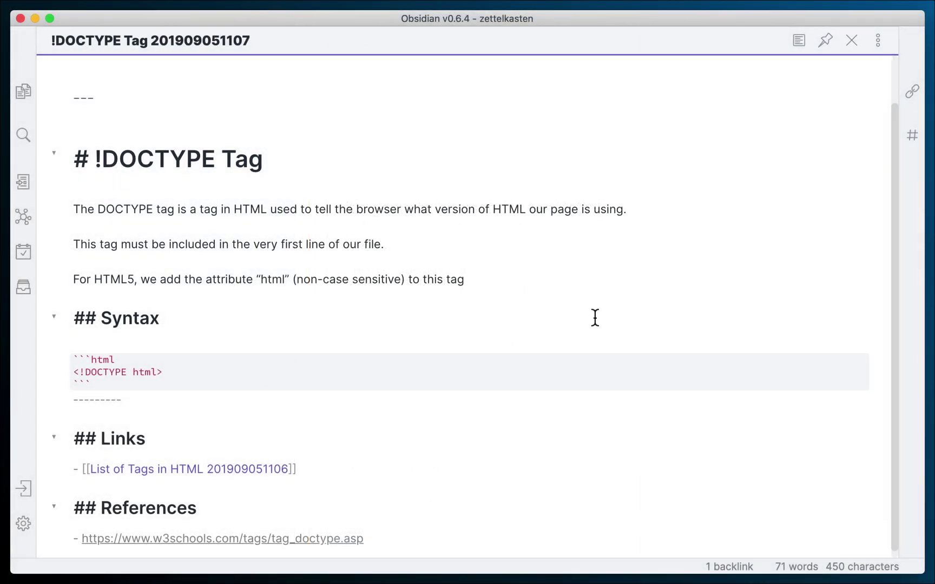
# - Show and widen the backlinks panel, then open List of Tags in HTML from a backlink
pyautogui.click(914, 94)
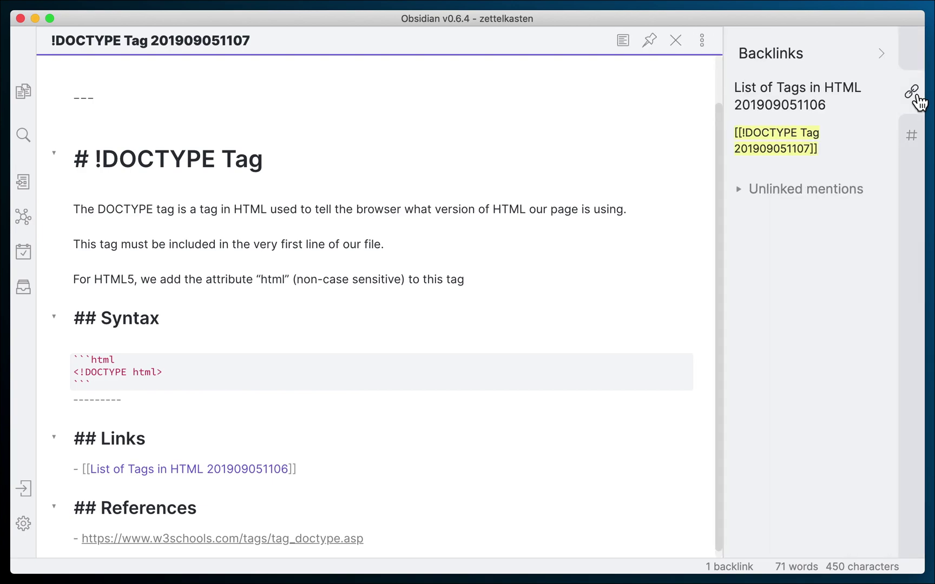
pyautogui.moveTo(725, 179); pyautogui.dragTo(673, 181)
pyautogui.doubleClick(237, 469)
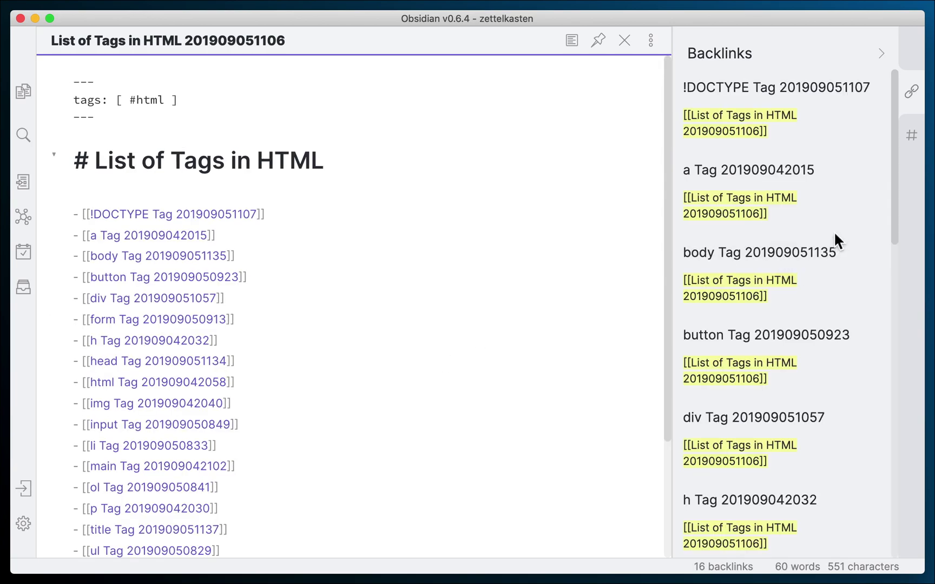
pyautogui.scroll(-8, 835, 240)
pyautogui.scroll(-5, 839, 243)
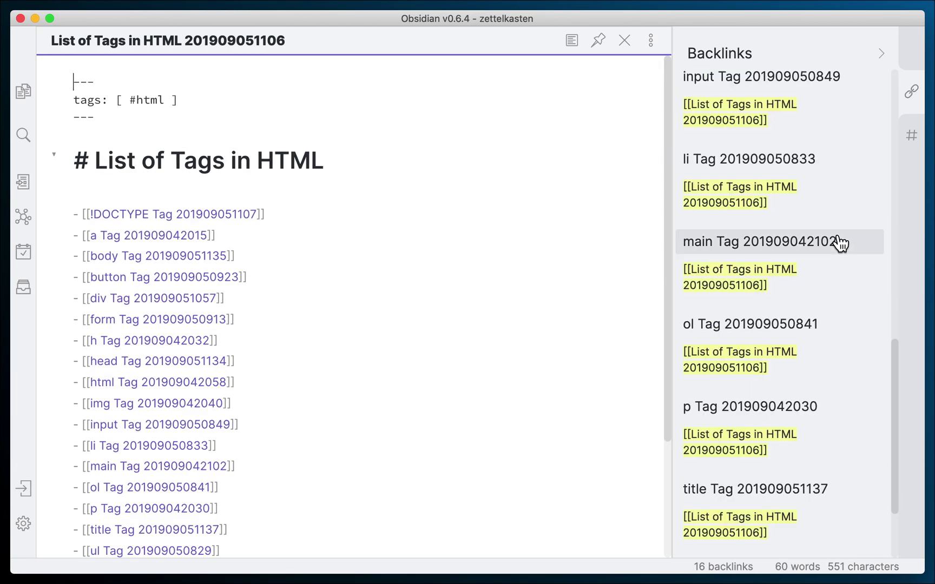
# - Visit the main Tag note via backlinks, return to List of Tags in HTML, then view File settings
pyautogui.click(801, 250)
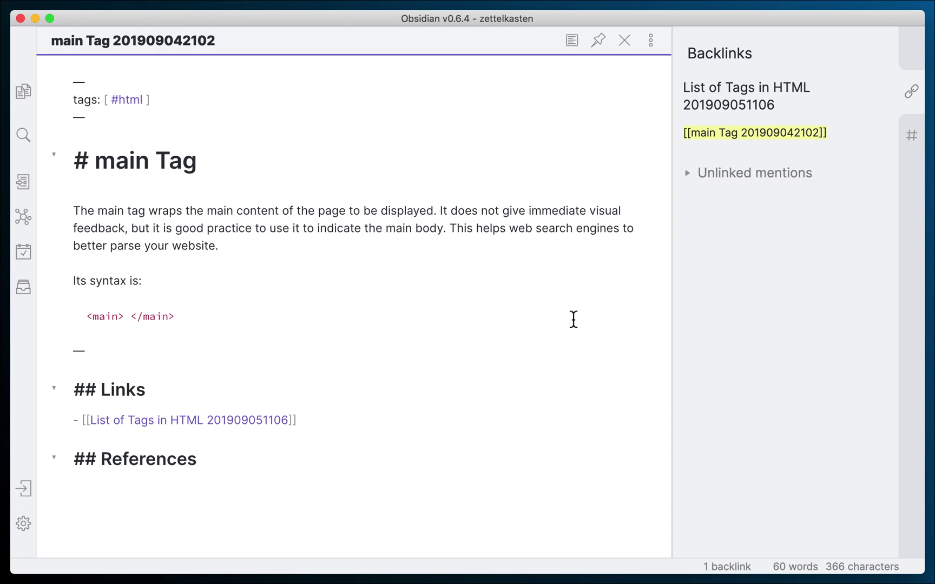
pyautogui.click(745, 140)
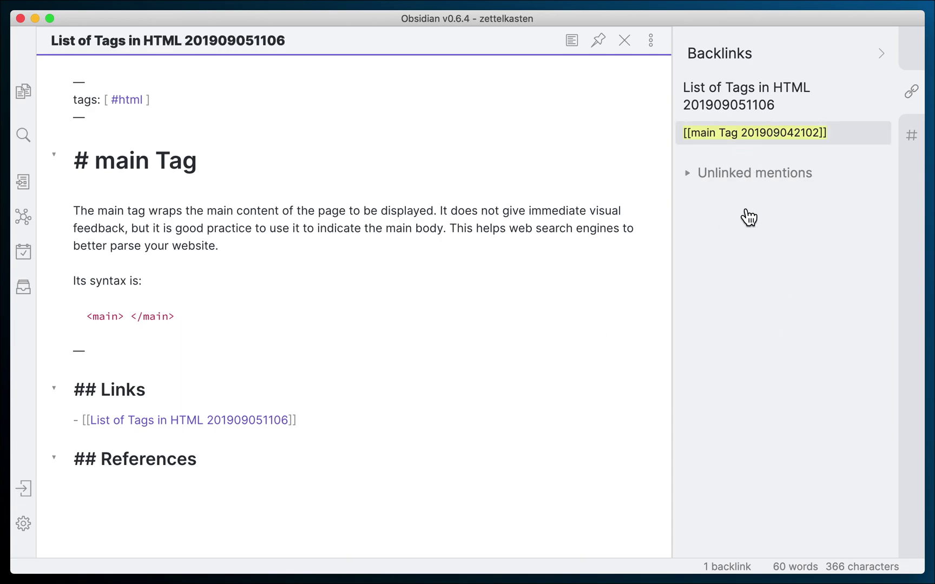
pyautogui.scroll(-1, 774, 401)
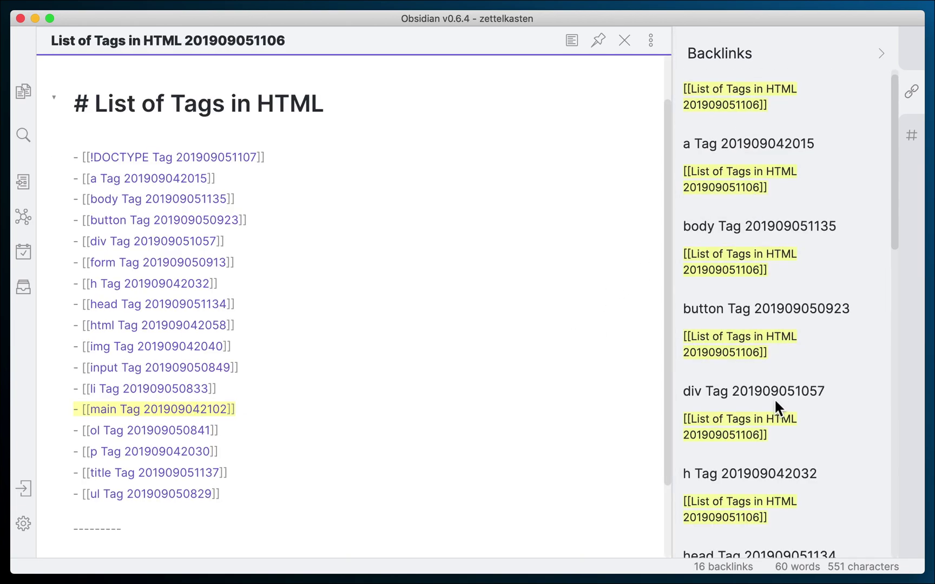
pyautogui.scroll(-10, 774, 400)
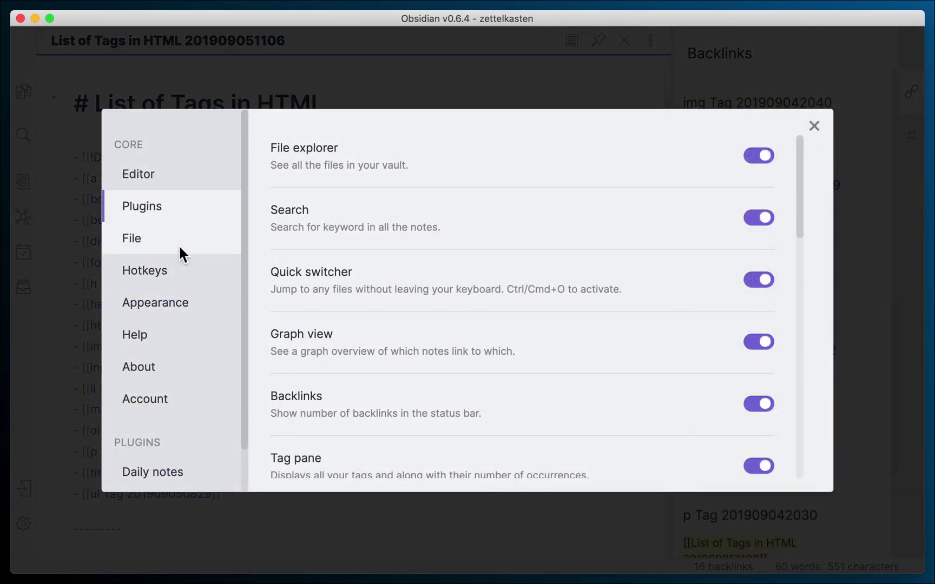
pyautogui.click(179, 246)
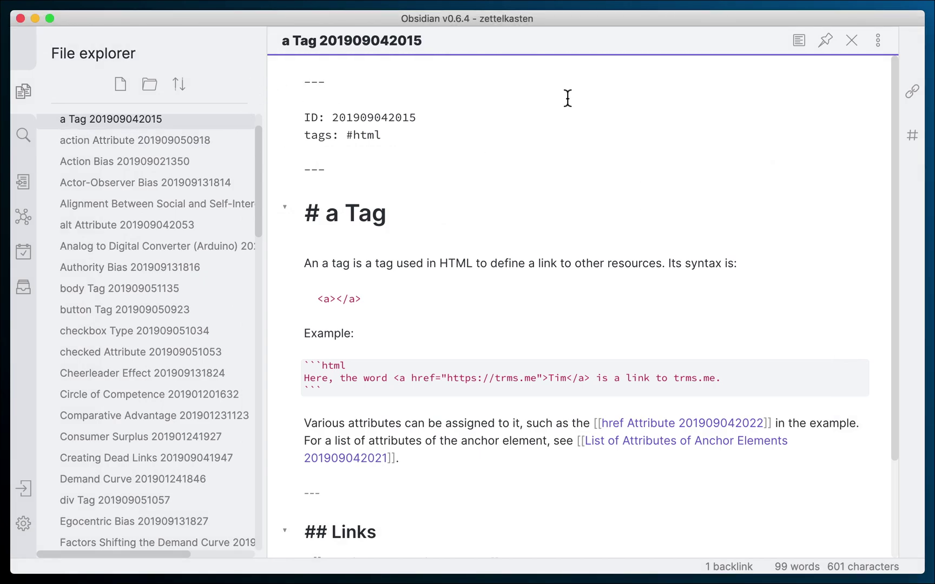
# - Pin a Tag and action Attribute, open Actor-Observer Bias in a third pane, and hide the file list
pyautogui.click(825, 41)
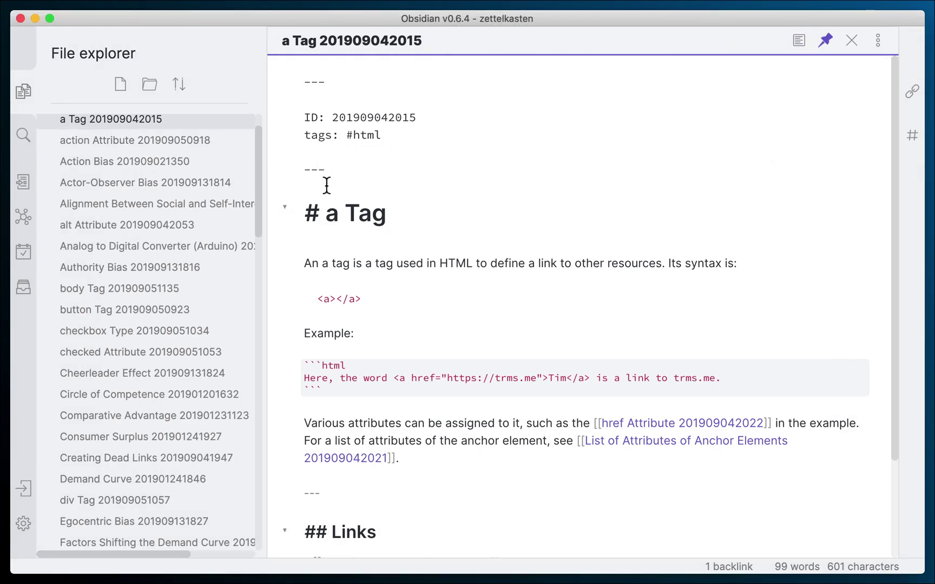
pyautogui.click(200, 143)
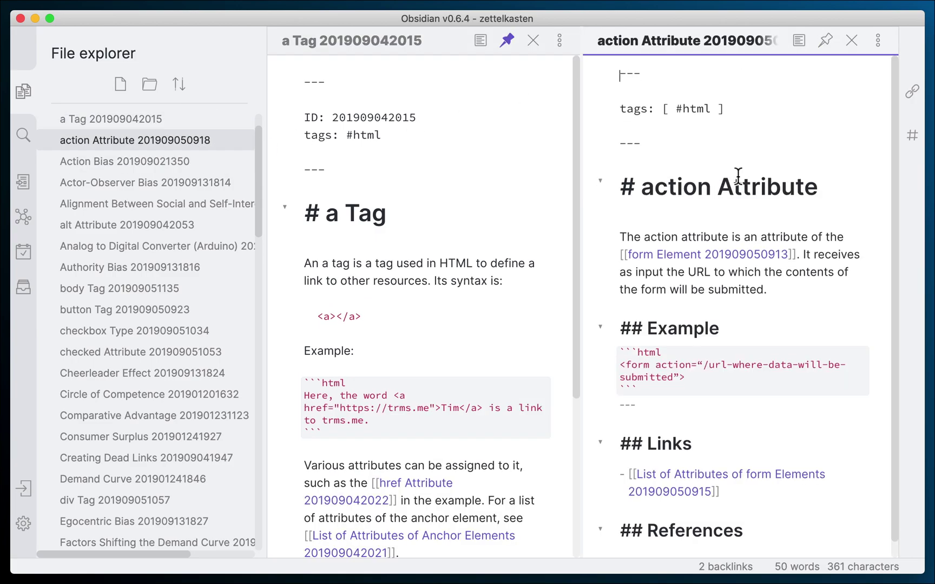
pyautogui.click(828, 46)
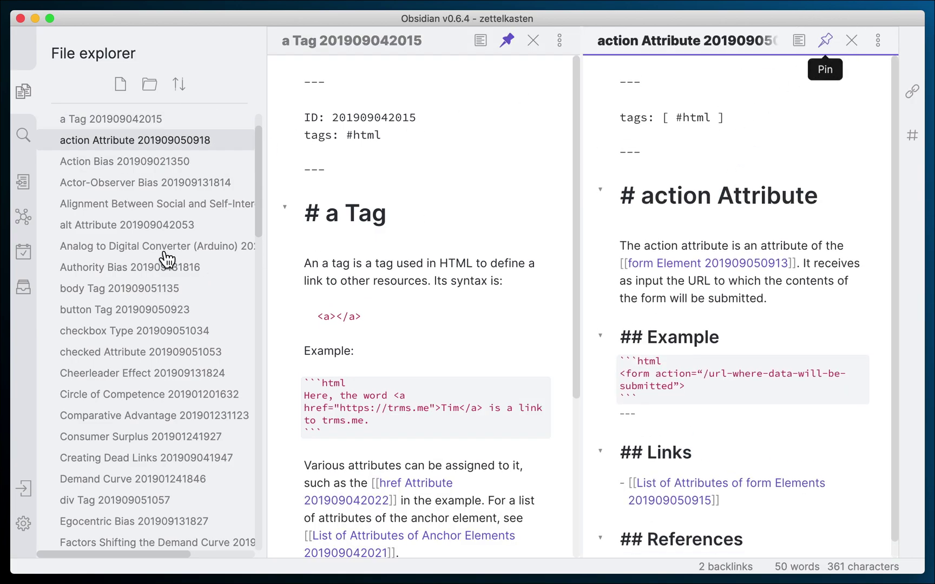
pyautogui.click(223, 185)
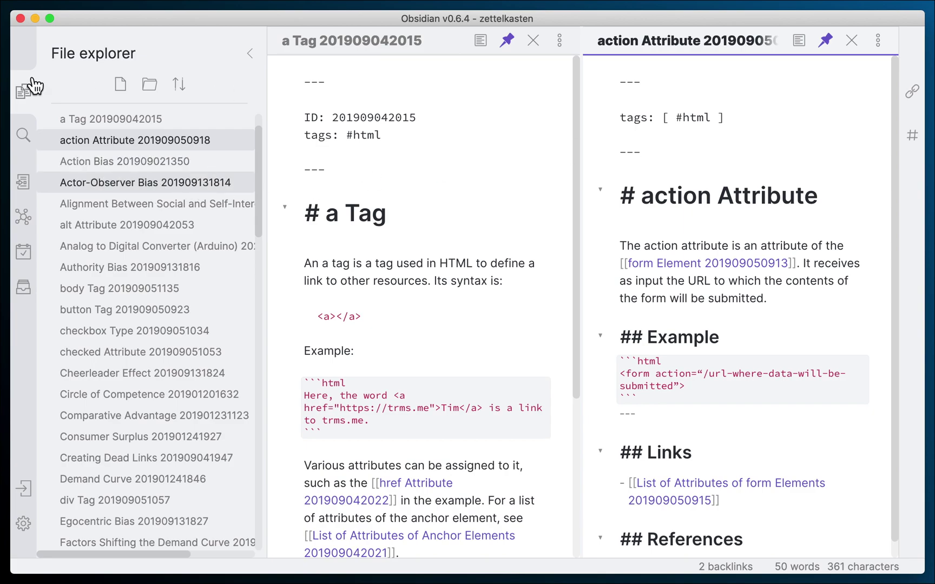
pyautogui.click(24, 95)
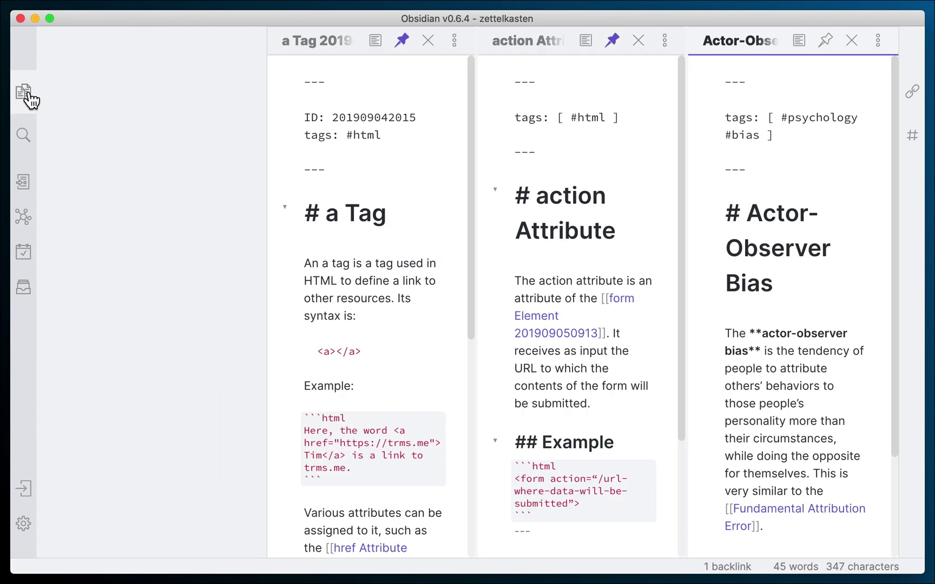
pyautogui.scroll(-1, 439, 327)
pyautogui.scroll(1, 438, 327)
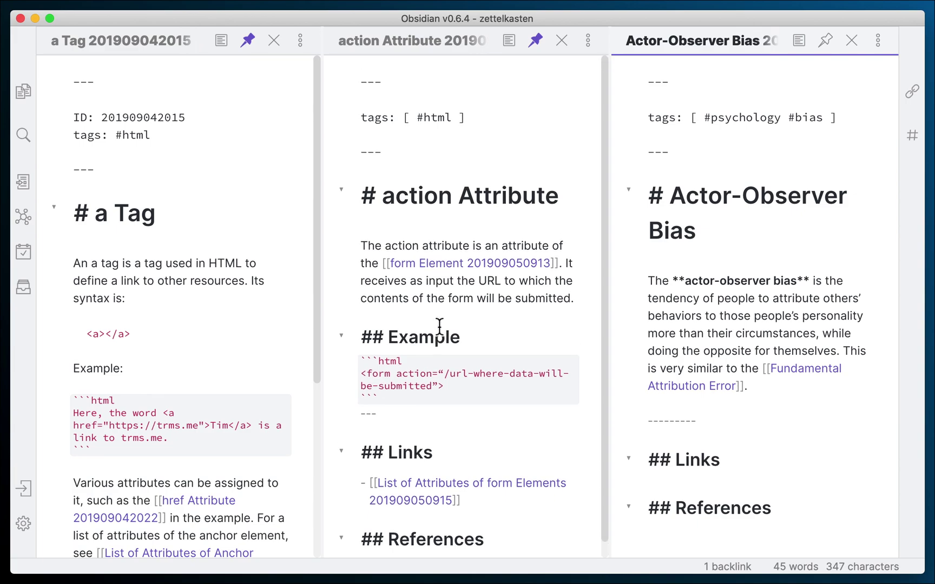
# - Split Actor-Observer Bias into stacked panes, pin the lower one, and close action Attribute
pyautogui.click(877, 41)
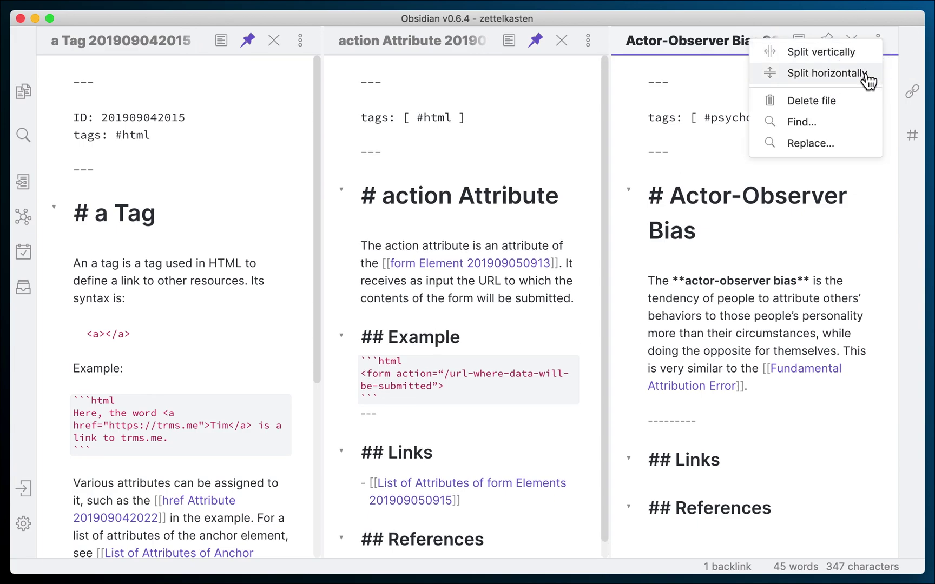
pyautogui.press('Return')
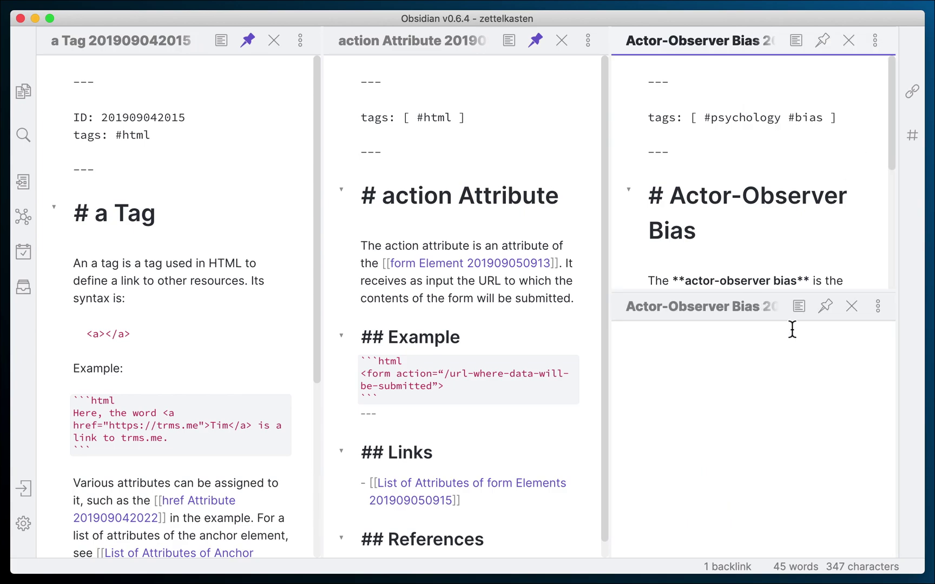
pyautogui.click(826, 307)
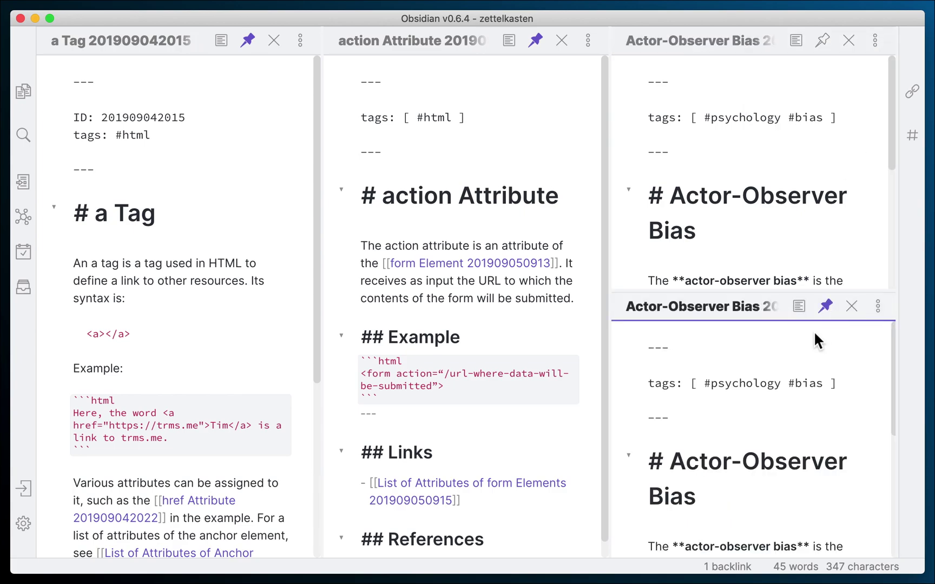
pyautogui.click(561, 41)
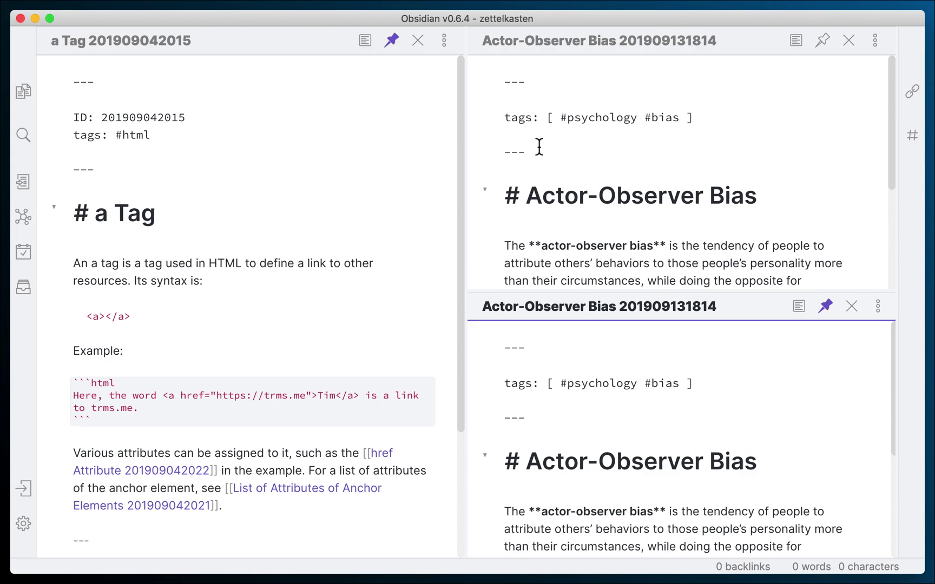
pyautogui.scroll(-2, 590, 383)
pyautogui.scroll(2, 590, 383)
pyautogui.press('super+shift+e')
# - Open alt Attribute in the upper pane, unpin the a Tag note, and pin alt Attribute
pyautogui.click(115, 230)
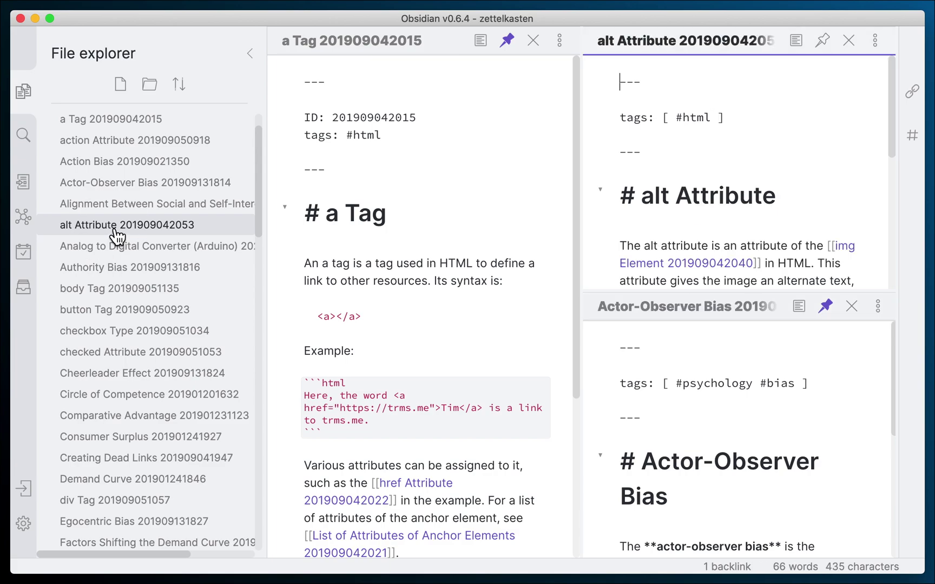
pyautogui.scroll(-5, 706, 174)
pyautogui.scroll(-1, 496, 239)
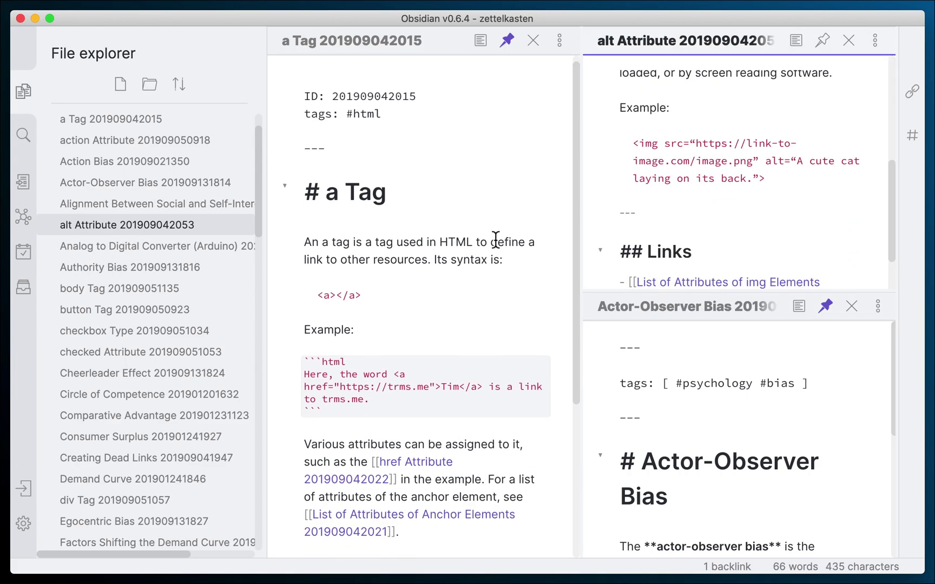
pyautogui.scroll(-5, 495, 240)
pyautogui.click(507, 40)
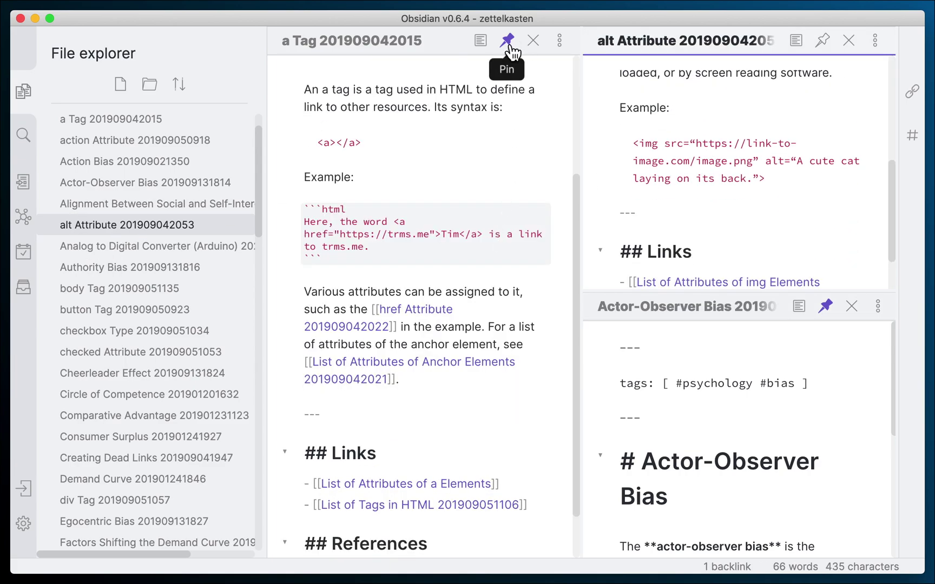
pyautogui.click(822, 38)
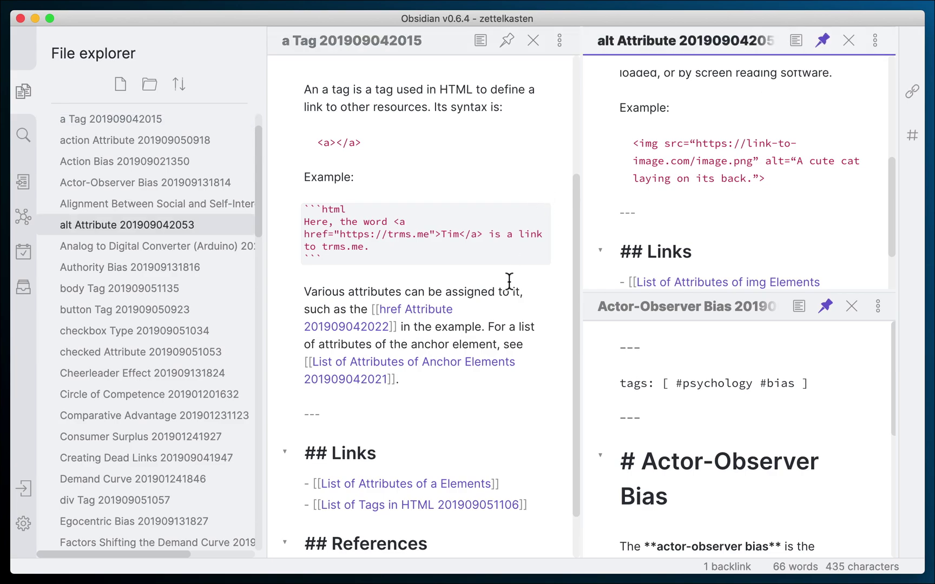
pyautogui.scroll(-2, 509, 280)
# - In the button Tag note, add a blank first line above the frontmatter and test typing ``` there, then delete it
pyautogui.click(173, 314)
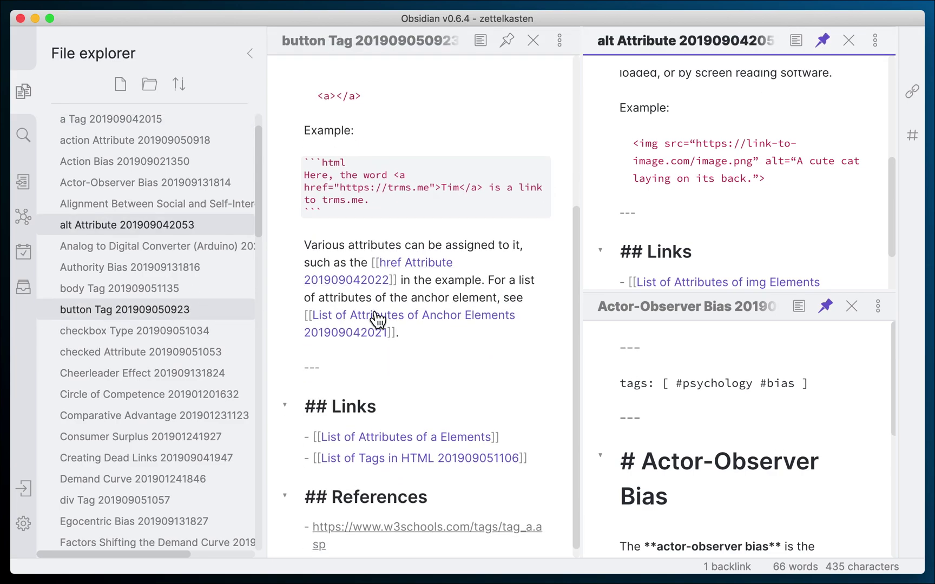
pyautogui.scroll(-2, 418, 357)
pyautogui.scroll(2, 390, 243)
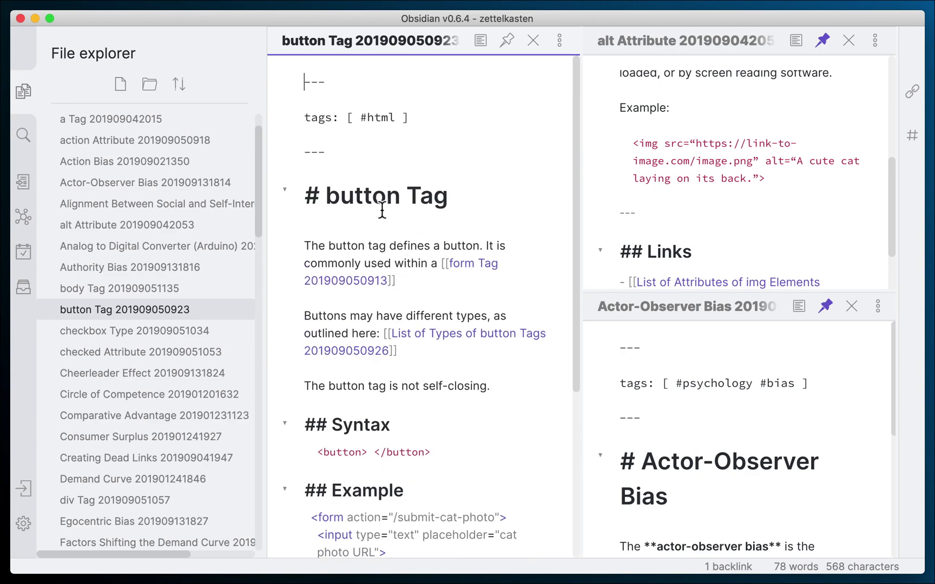
pyautogui.press('Return')
pyautogui.press('Return')
pyautogui.press('Up')
pyautogui.press('Up')
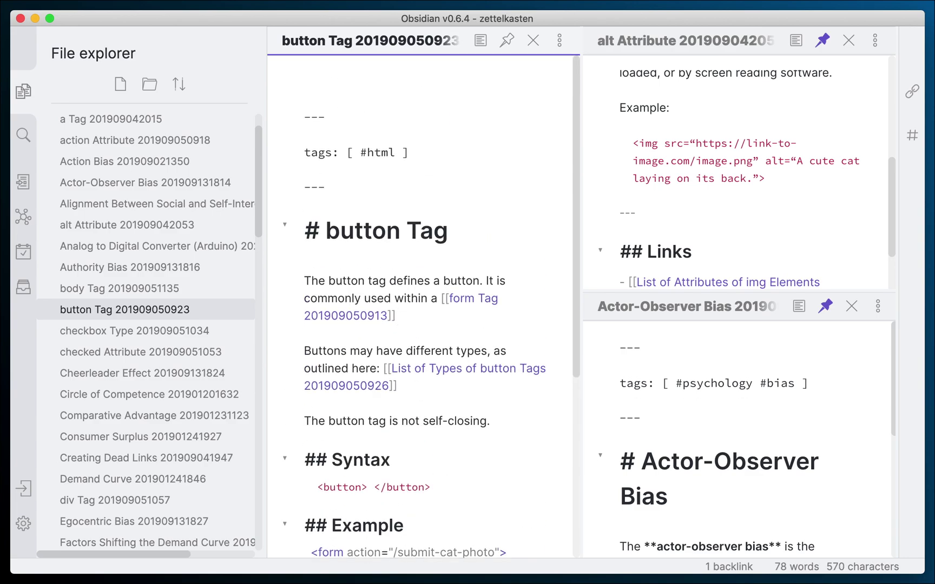
pyautogui.write('```')
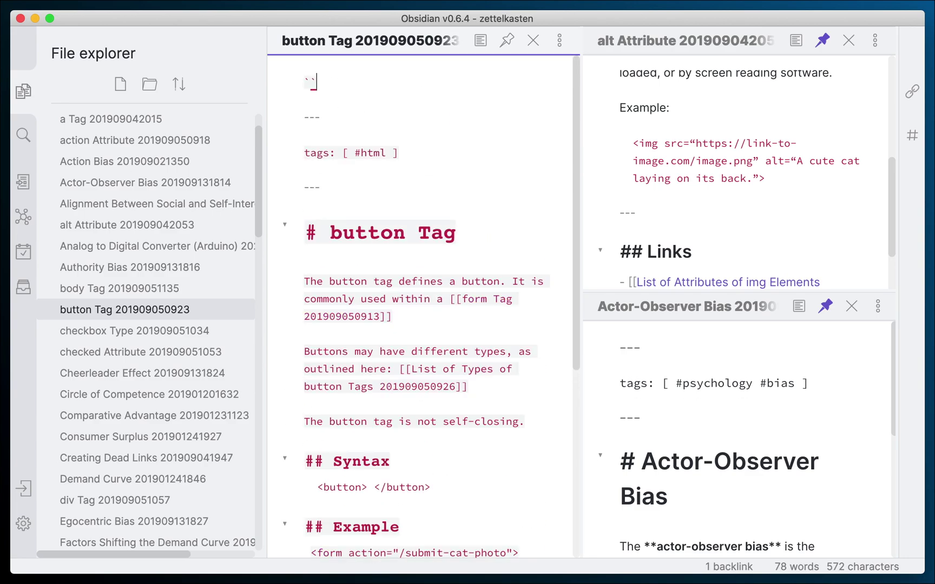
pyautogui.press('BackSpace')
pyautogui.press('BackSpace')
pyautogui.press('BackSpace')
# - Type §§§ on the top line, then delete it and the leftover extra line
pyautogui.write('§§§')
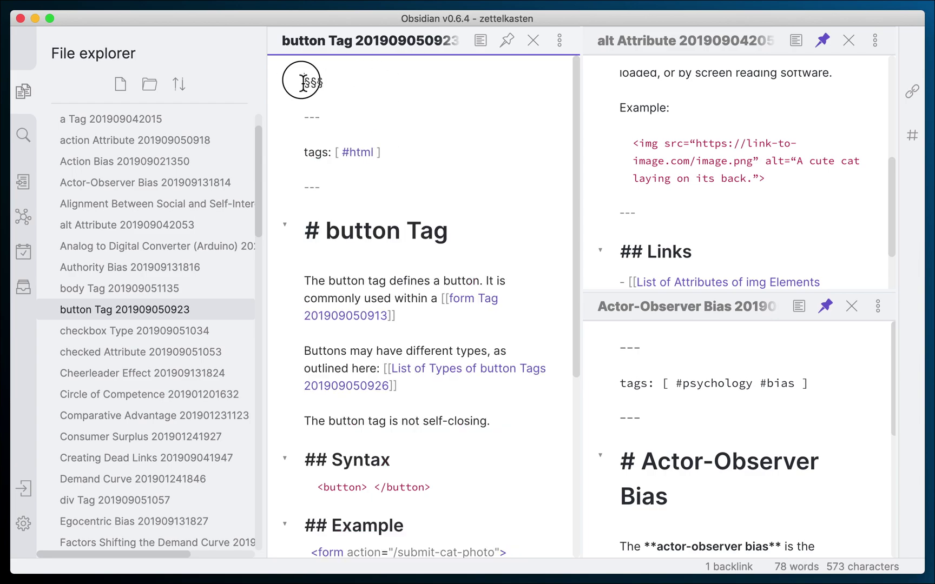
pyautogui.moveTo(300, 82); pyautogui.dragTo(327, 85)
pyautogui.click(338, 86)
pyautogui.press('BackSpace')
pyautogui.press('BackSpace')
pyautogui.press('BackSpace')
pyautogui.press('Delete')
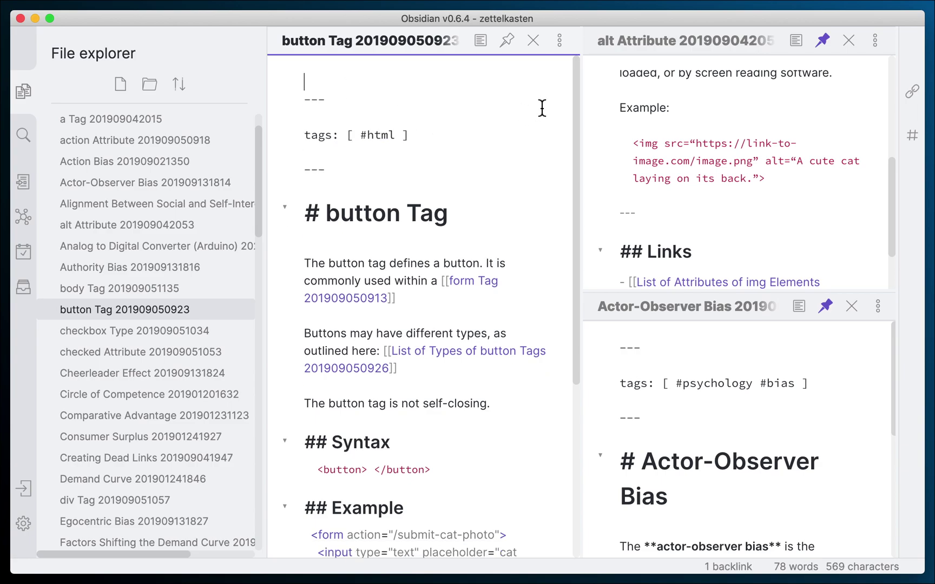
# - Unpin and close the alt Attribute note
pyautogui.click(821, 40)
pyautogui.click(824, 265)
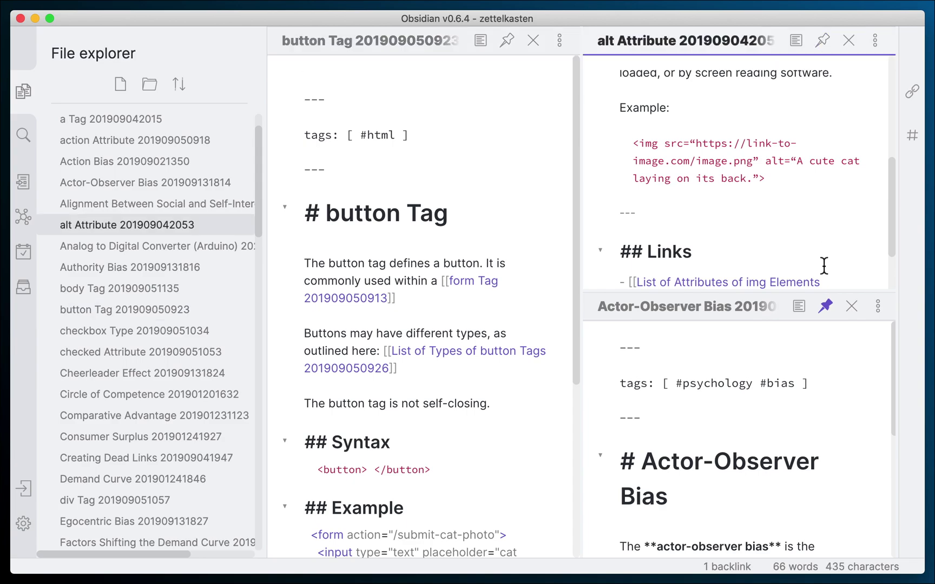
pyautogui.click(854, 43)
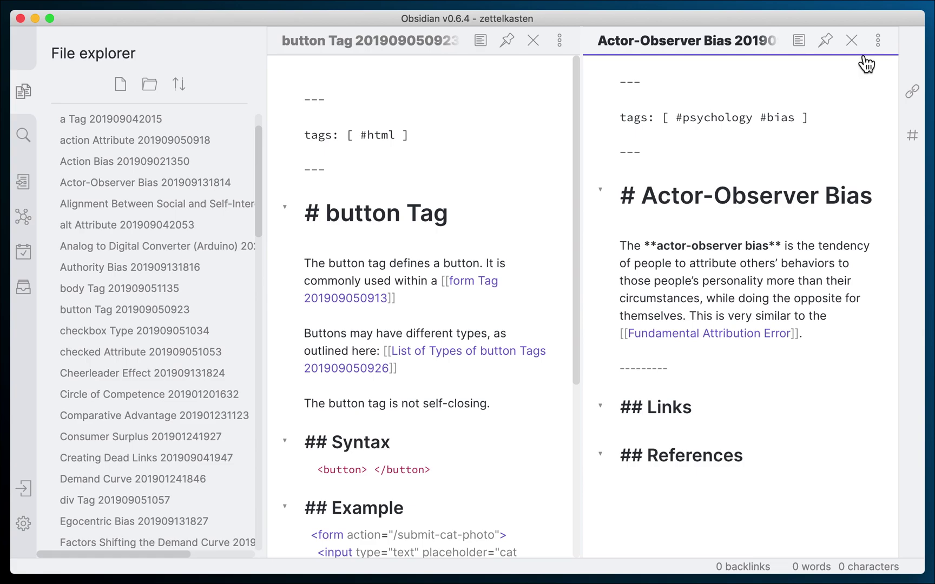
# - Split the Actor-Observer Bias and button Tag panes horizontally into a four-pane grid
pyautogui.click(878, 42)
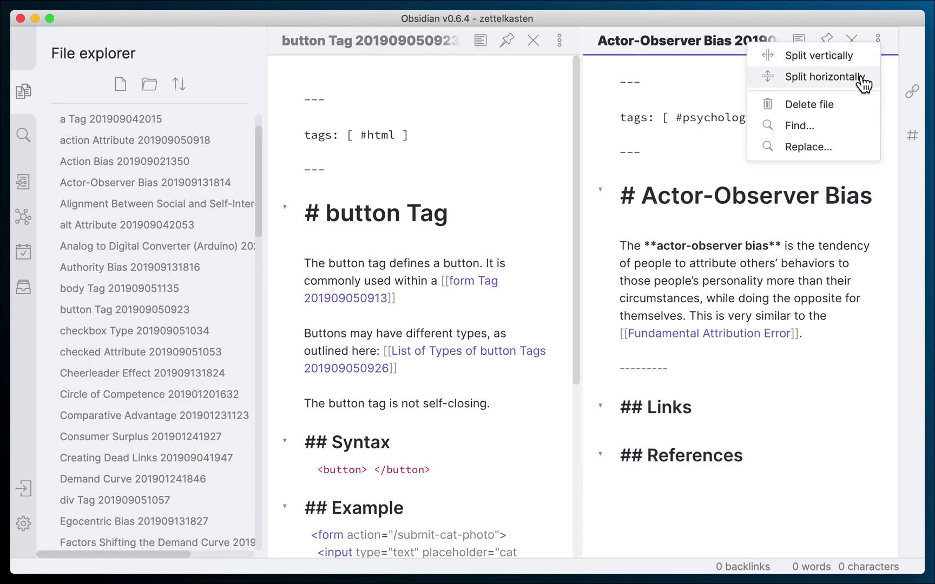
pyautogui.click(560, 42)
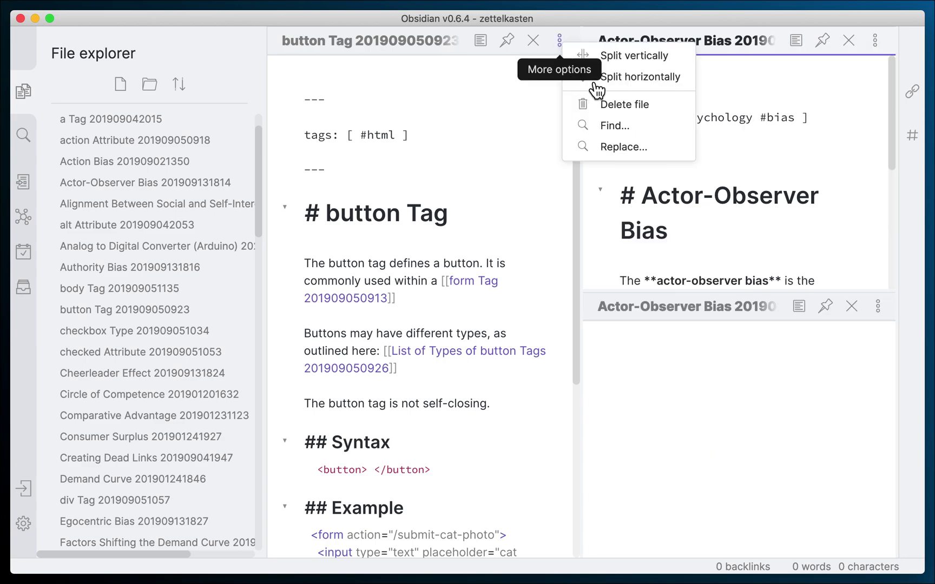
pyautogui.click(591, 78)
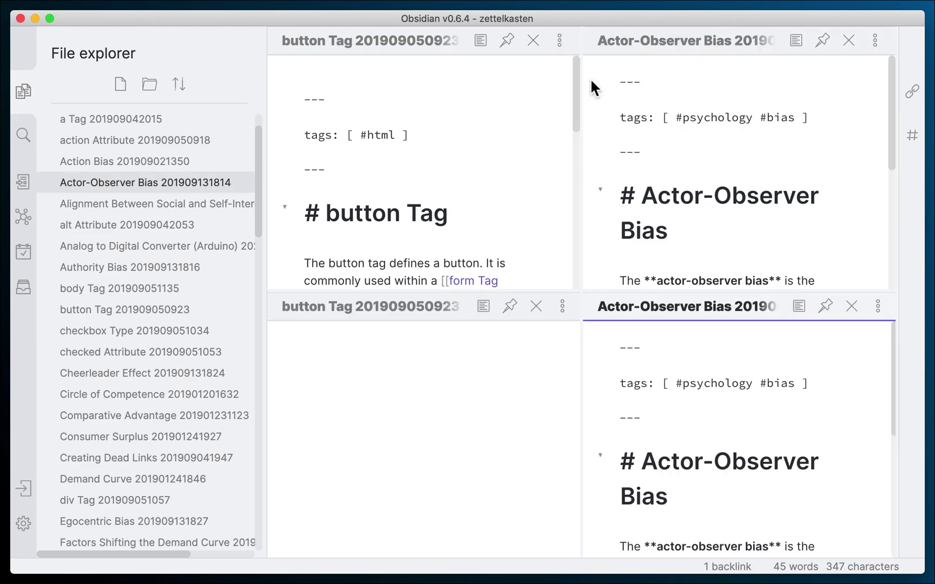
pyautogui.click(446, 452)
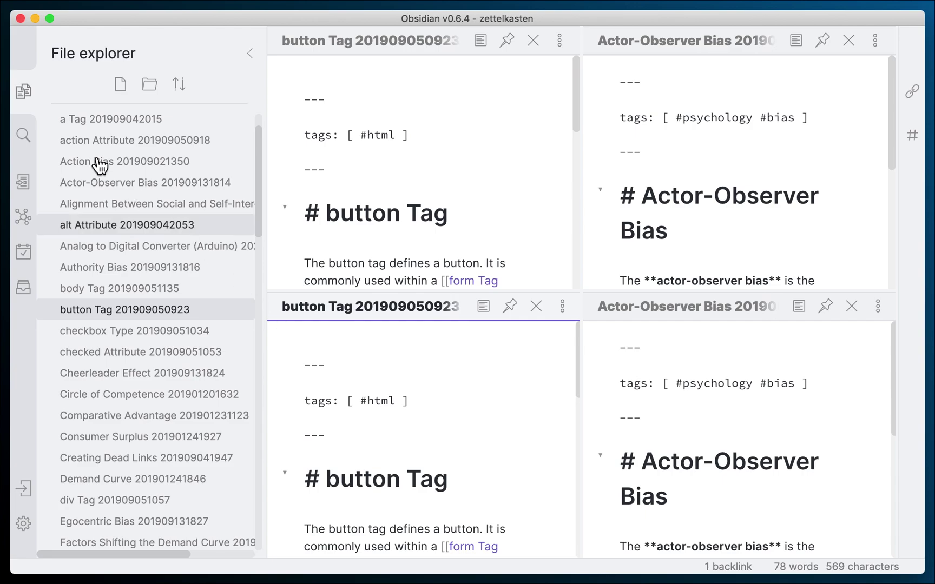
# - Collapse the file explorer, show Backlinks, pin Actor-Observer Bias, and open the List of Biases backlink
pyautogui.click(20, 100)
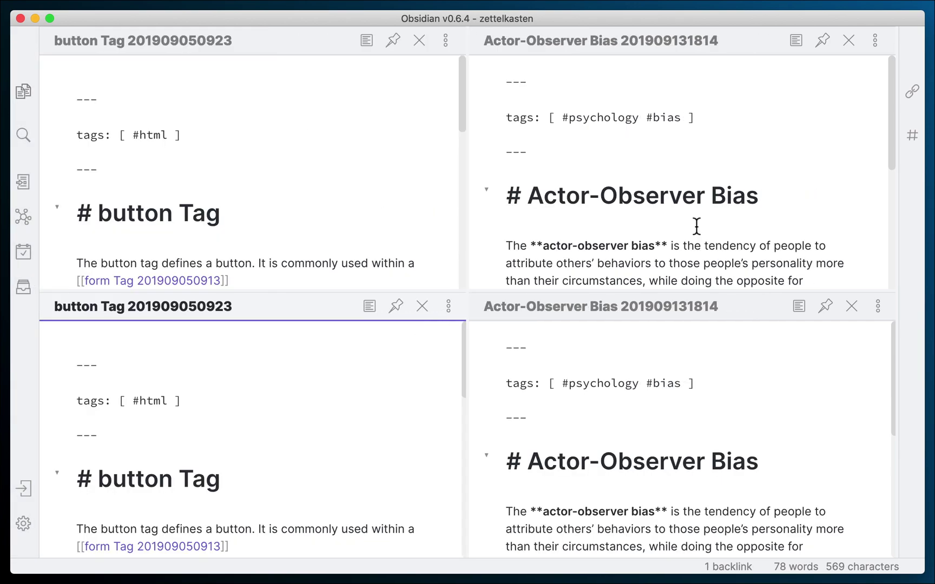
pyautogui.click(913, 93)
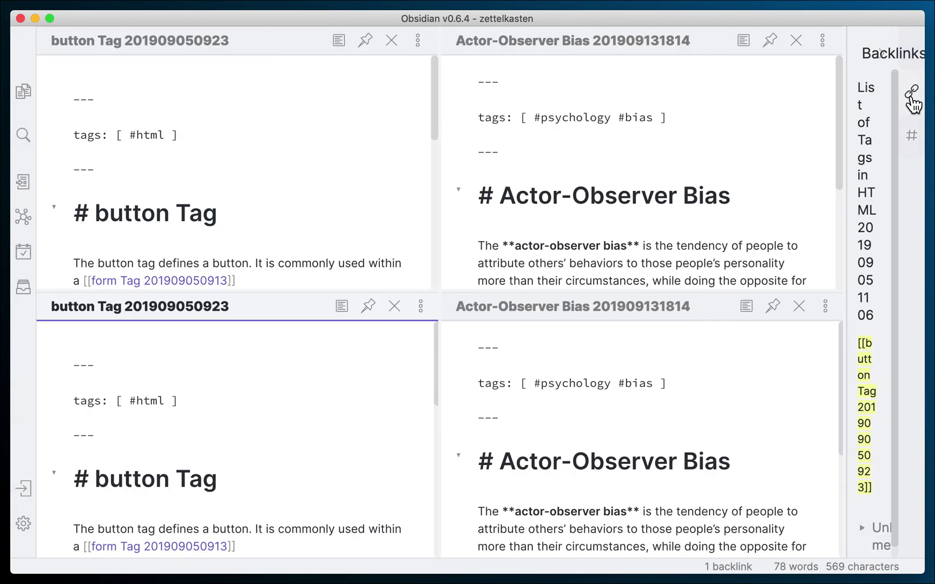
pyautogui.click(598, 306)
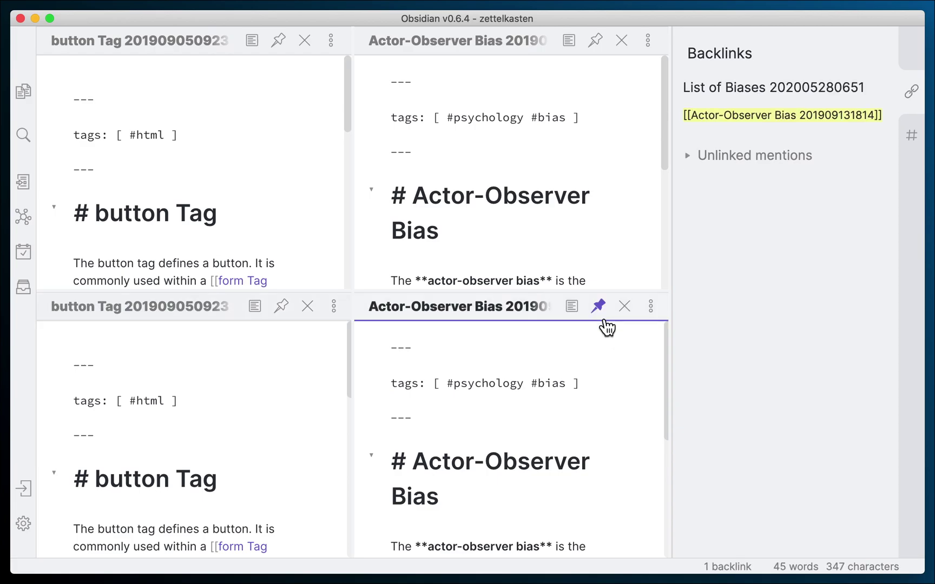
pyautogui.click(783, 119)
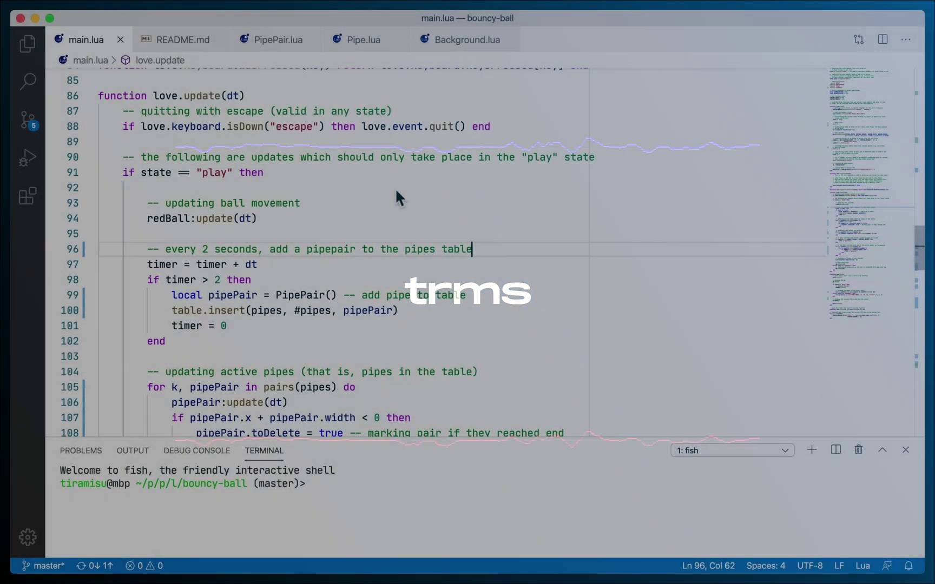
# - Scroll through main.lua, view the 5 changed files in Source Control, then return to Explorer
pyautogui.scroll(10, 574, 218)
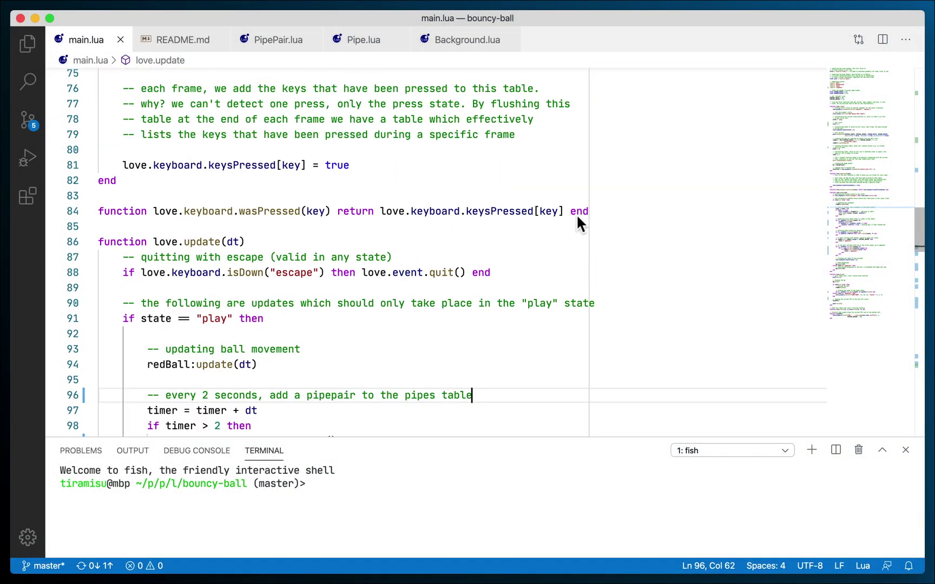
pyautogui.scroll(-15, 574, 222)
pyautogui.scroll(-6, 572, 219)
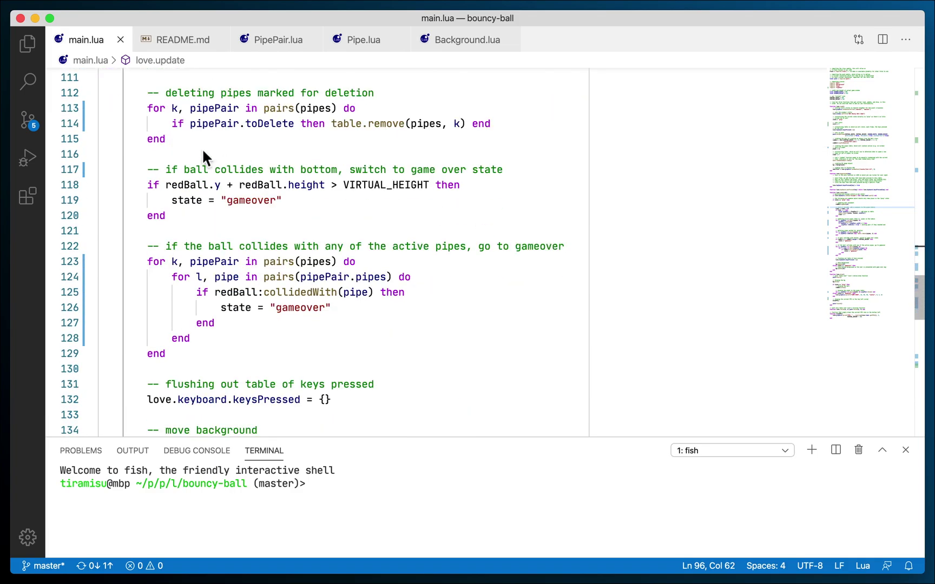
pyautogui.click(27, 119)
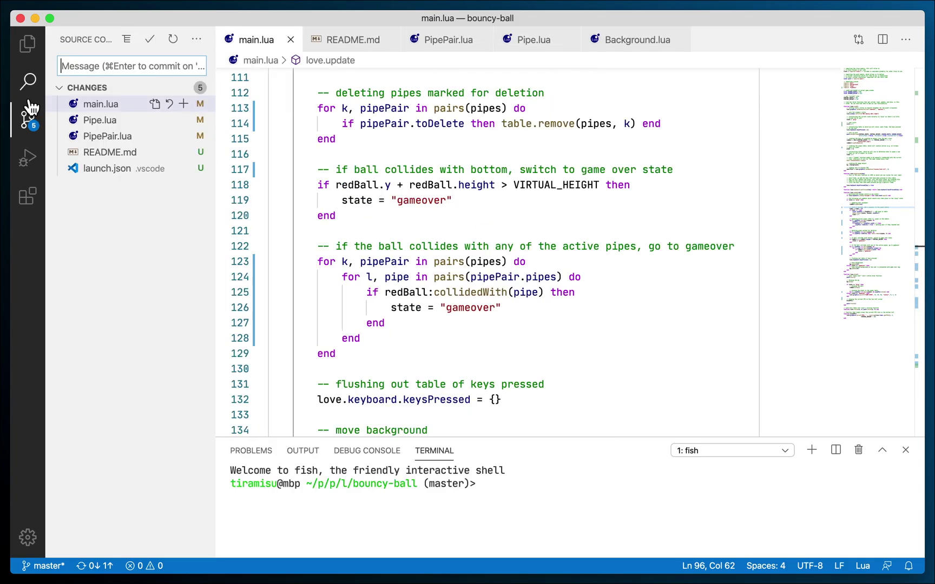
pyautogui.click(34, 54)
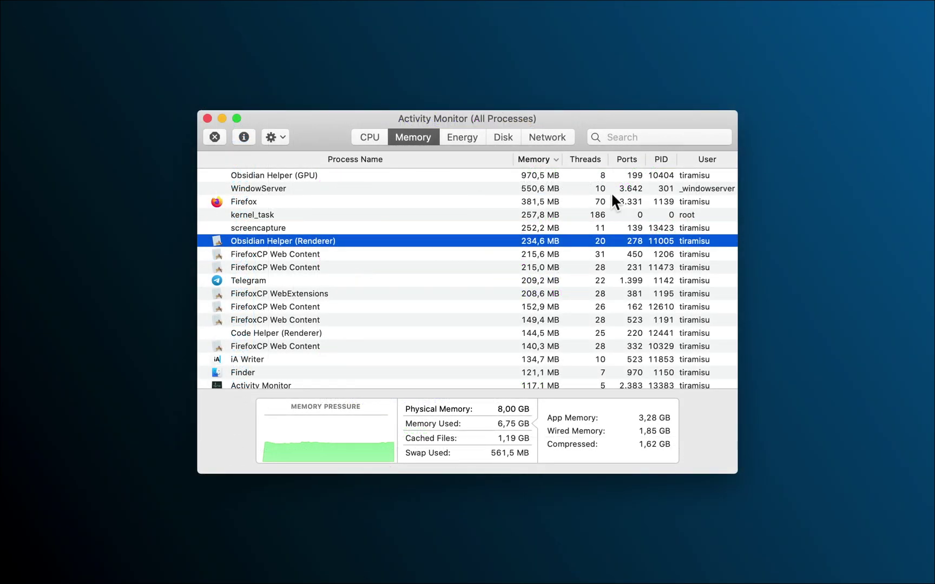
# - Select Obsidian Helper (GPU) and (Renderer), then both Code Helper (Renderer) rows (143,8 MB, 81,3 MB)
pyautogui.click(527, 176)
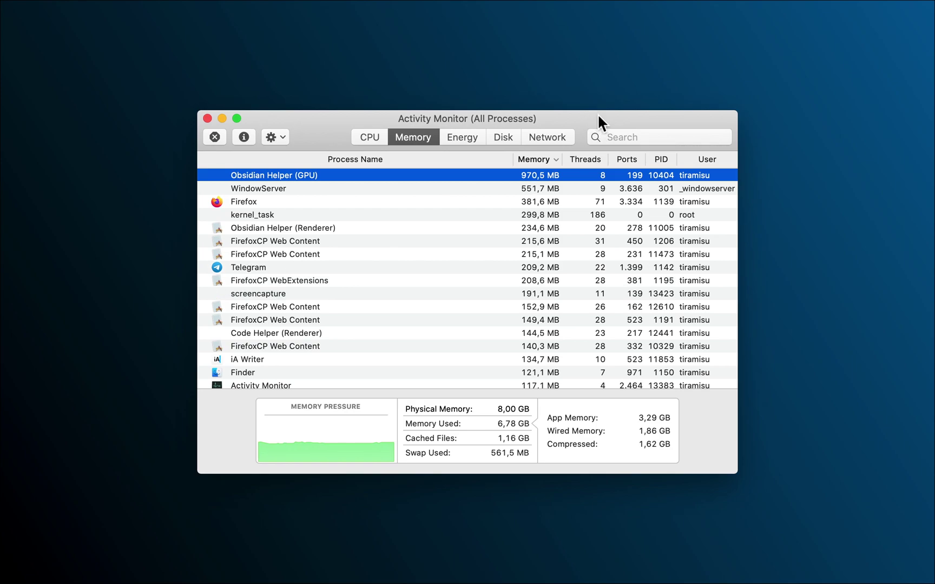
pyautogui.click(629, 228)
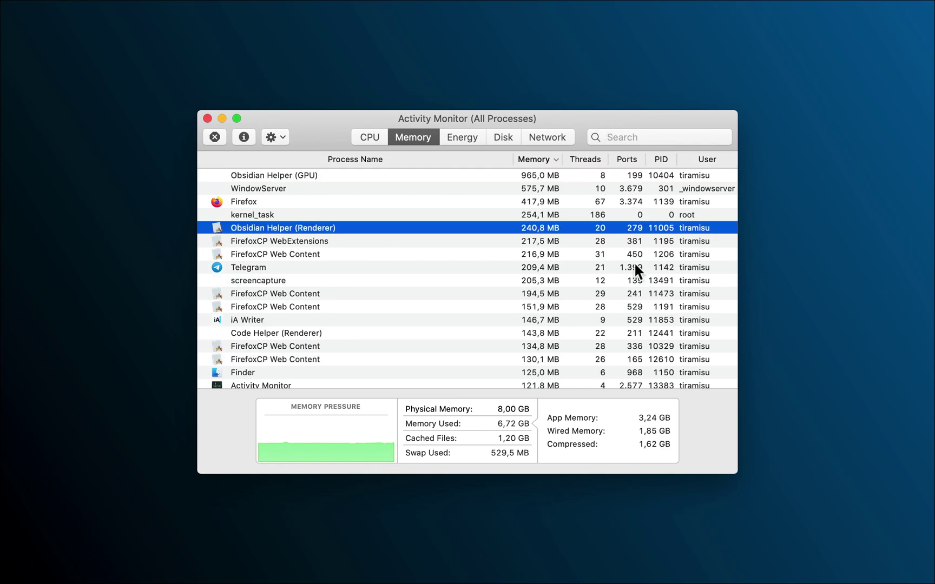
pyautogui.scroll(-2, 499, 268)
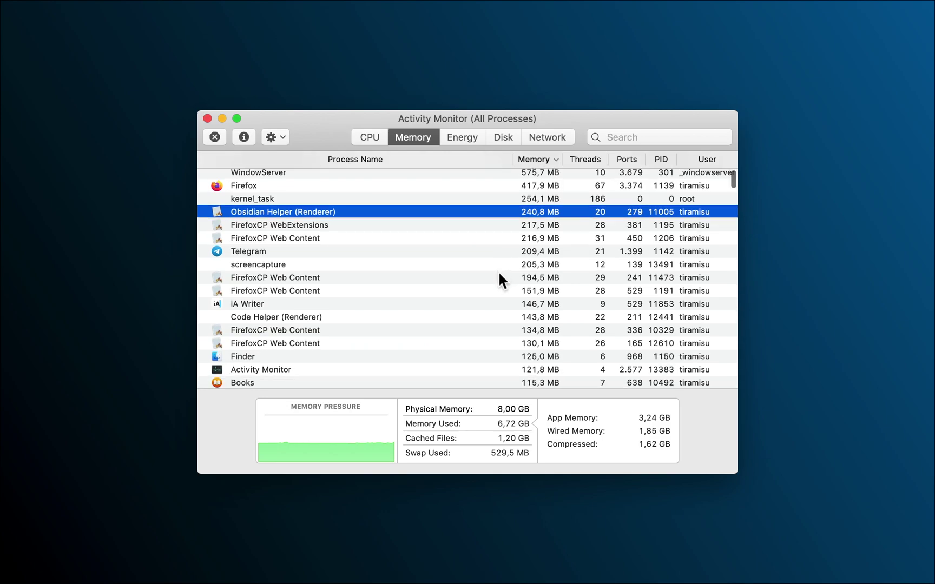
pyautogui.click(366, 315)
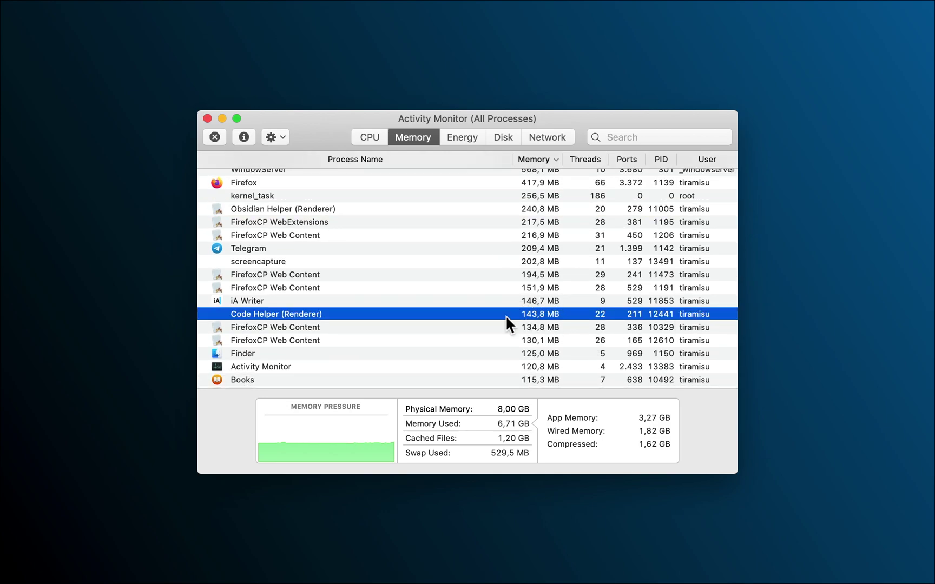
pyautogui.scroll(-4, 504, 311)
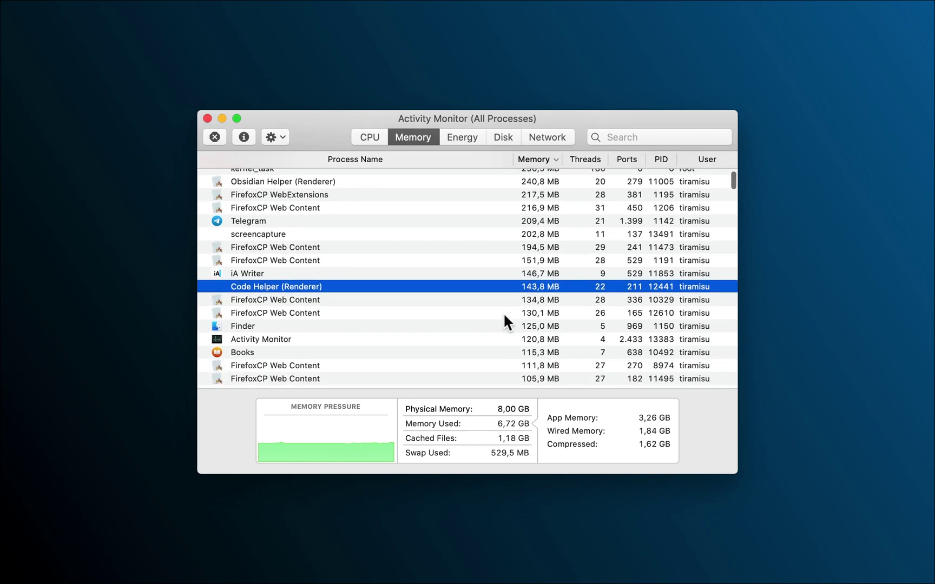
pyautogui.scroll(-3, 504, 320)
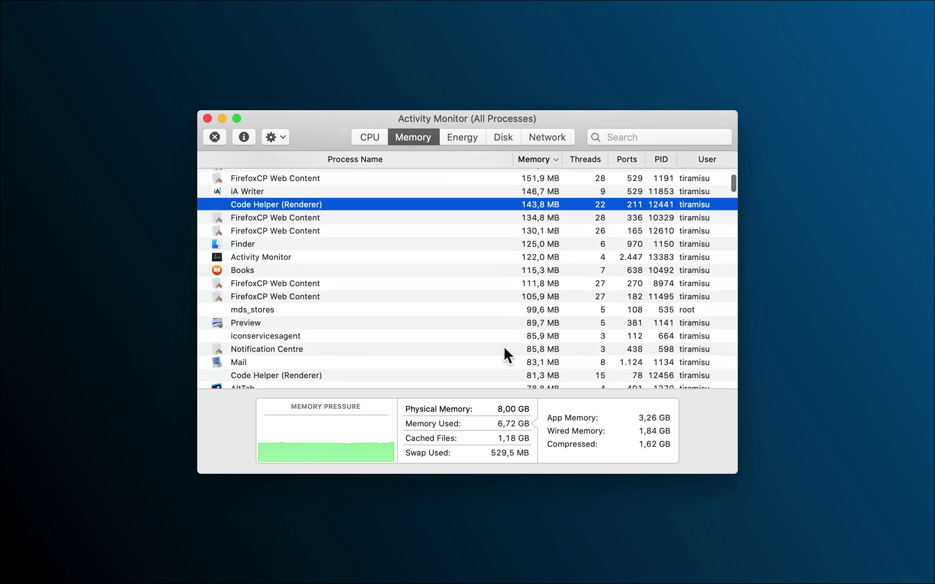
pyautogui.click(516, 376)
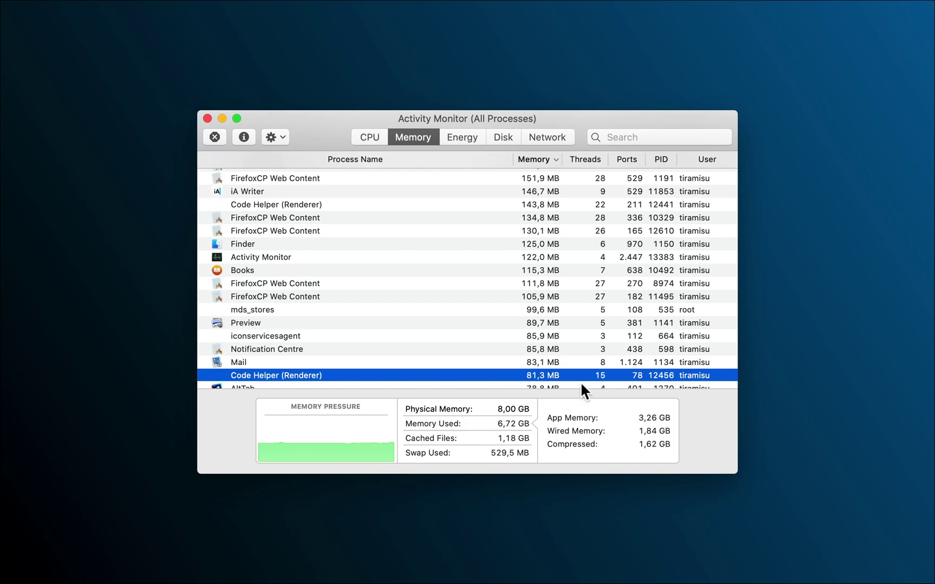